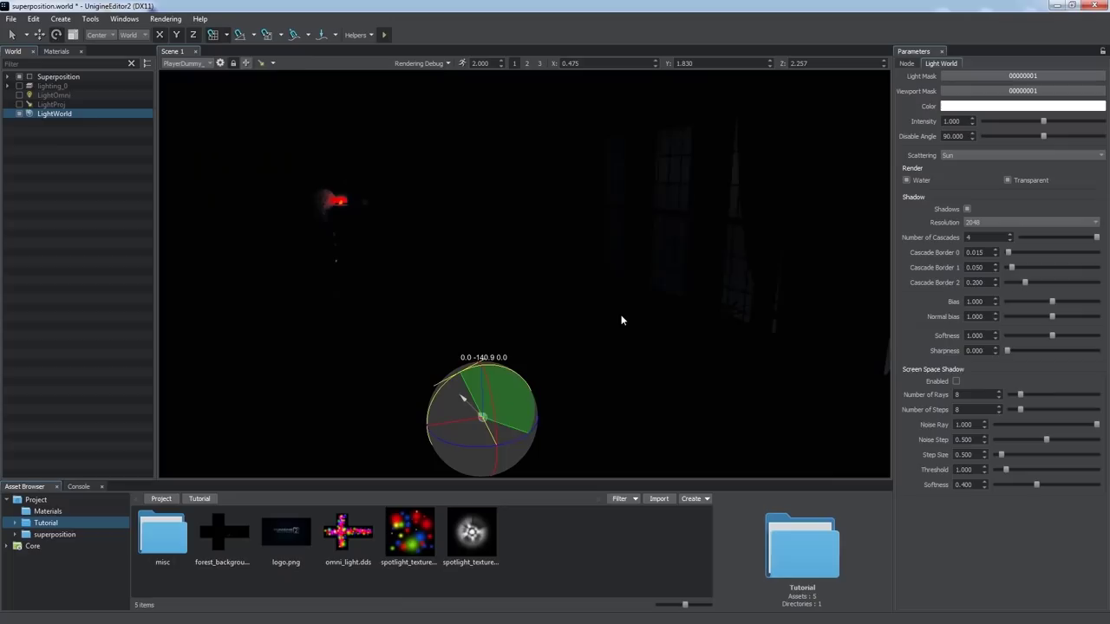
Rotate the world light in the Superposition room and in the oil refinery scene to change the lighting direction.
left_click_drag(621, 320, 487, 374)
left_click_drag(471, 448, 476, 394)
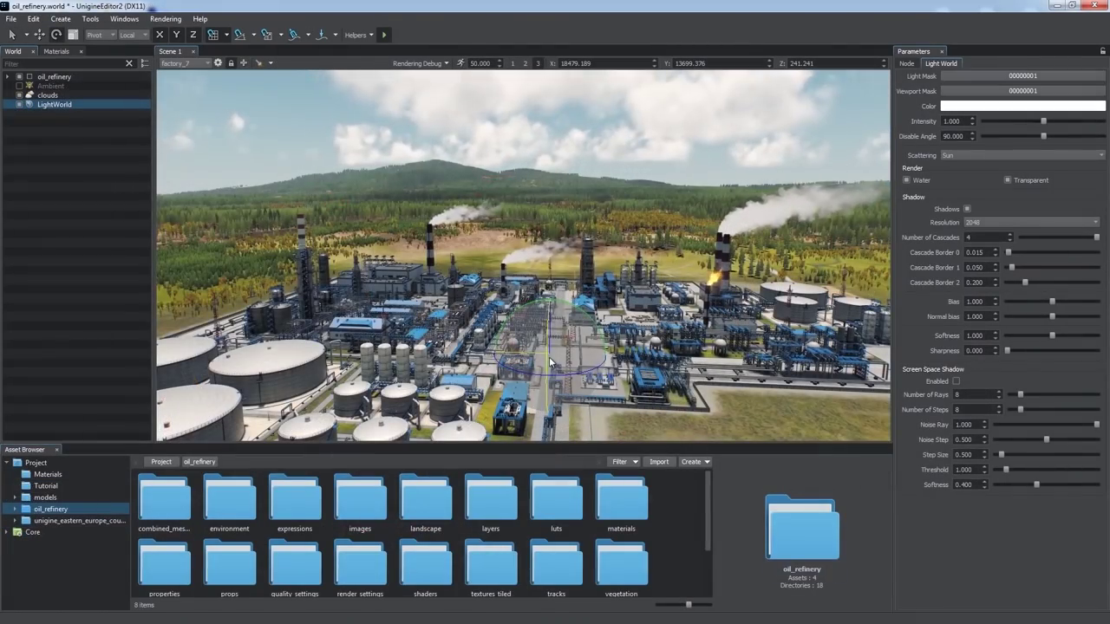
left_click_drag(549, 356, 520, 364)
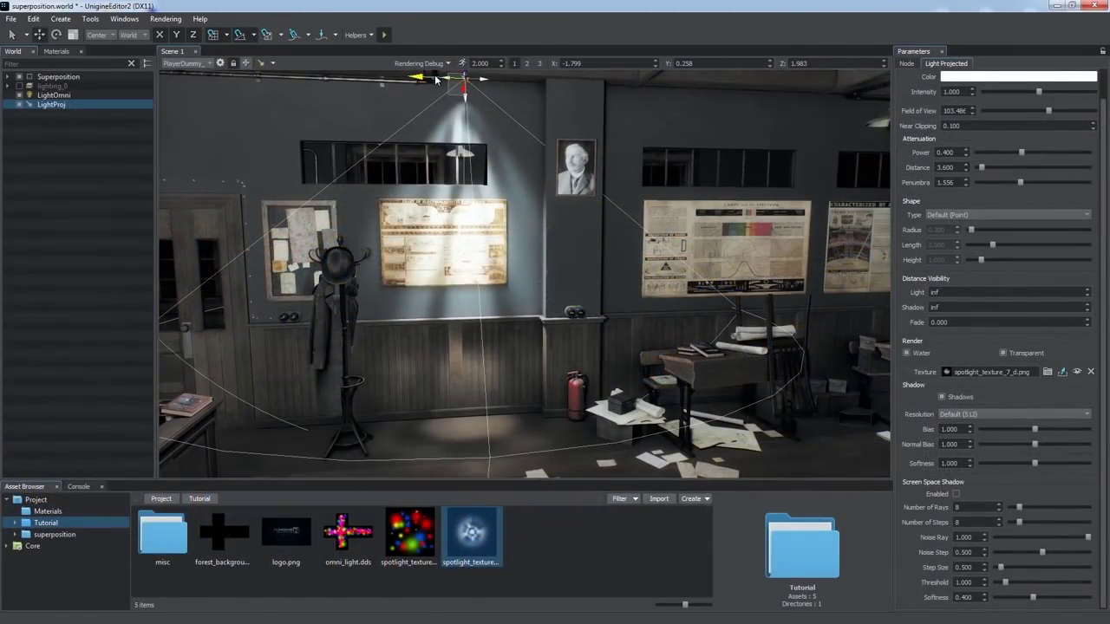
Move the projected light along the ceiling above the wall posters in the Superposition room.
left_click_drag(475, 94, 440, 101)
key("e")
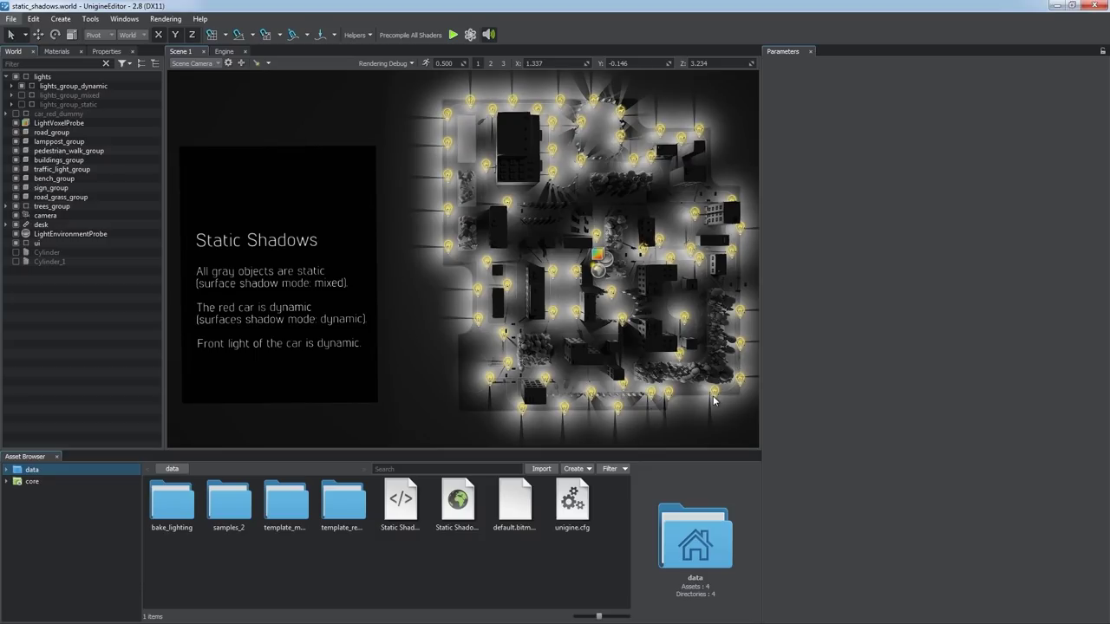
Show the FPS counter and the performance profiler statistics over the static_shadows city scene.
key("d")
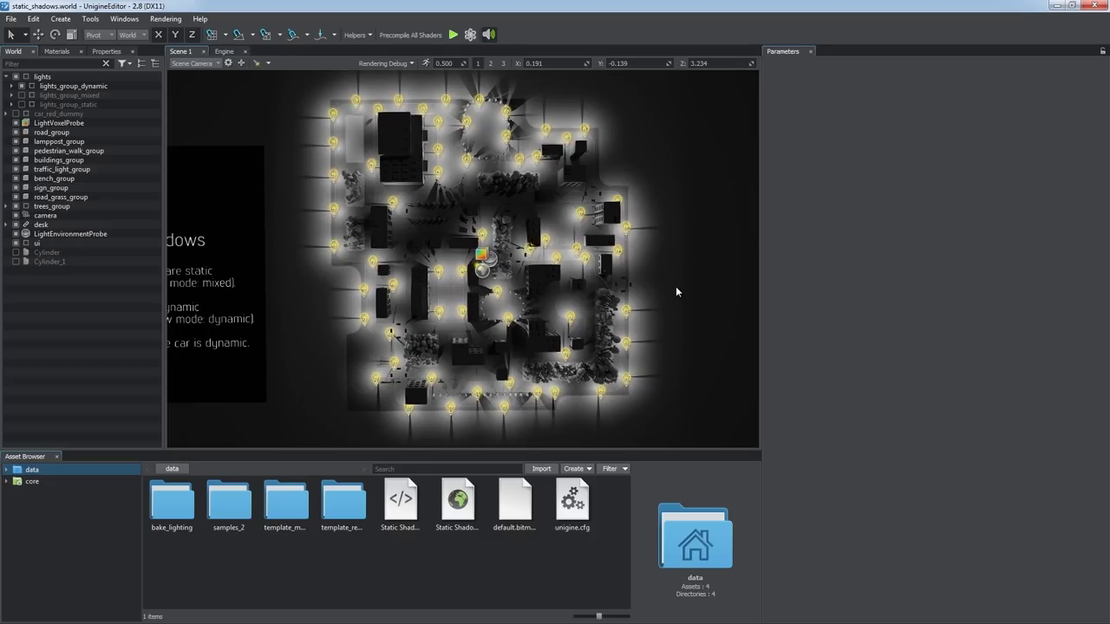
right_click_drag(676, 287, 733, 285, "alt")
left_click_drag(734, 285, 637, 103, "alt")
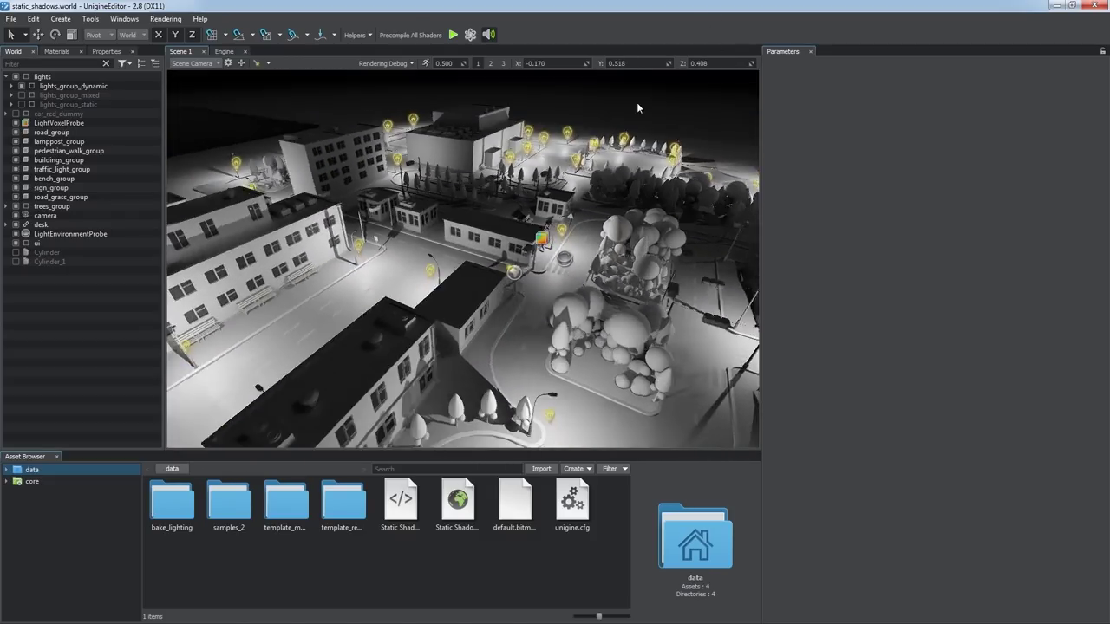
right_click_drag(637, 107, 366, 91)
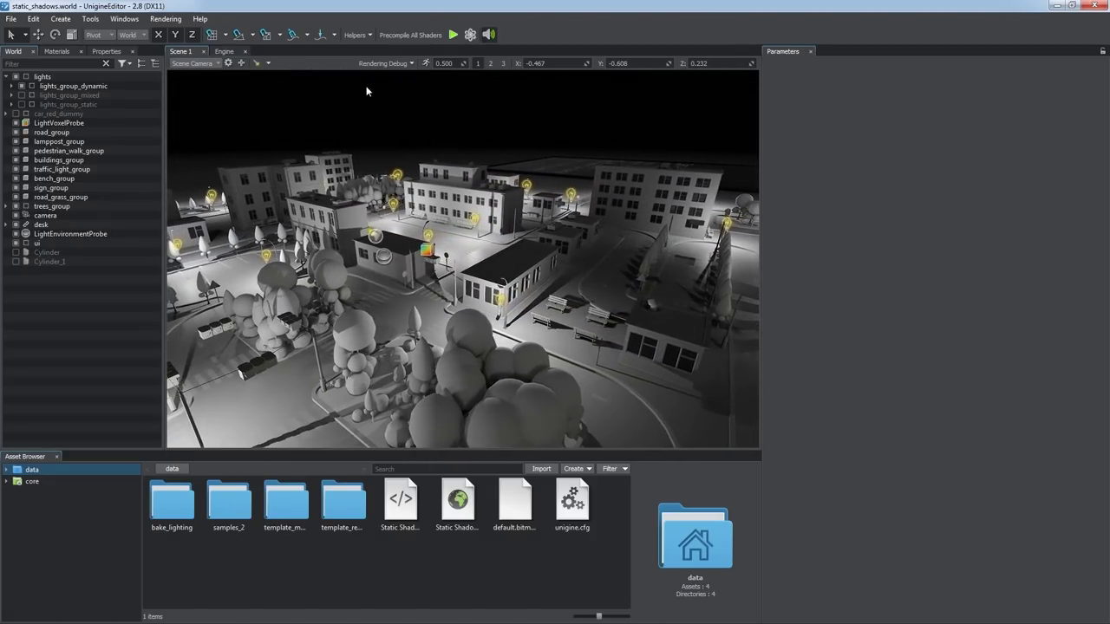
left_click(358, 34)
left_click(360, 38)
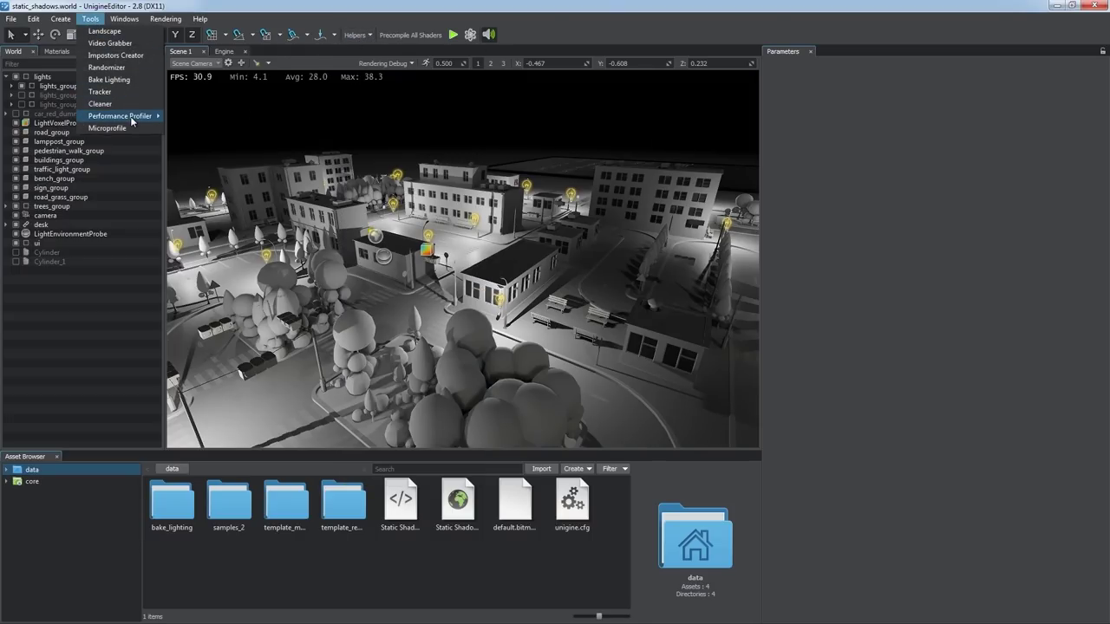
left_click(171, 141)
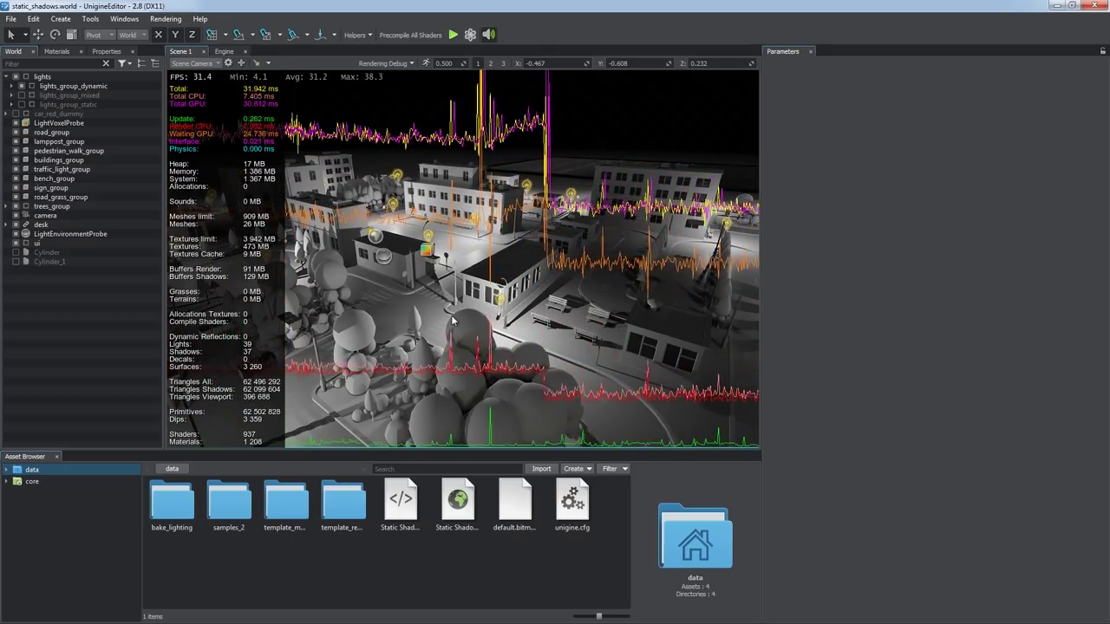
Enable the lights_group_static node and disable lights_group_dynamic.
scroll(451, 320, "down", 5)
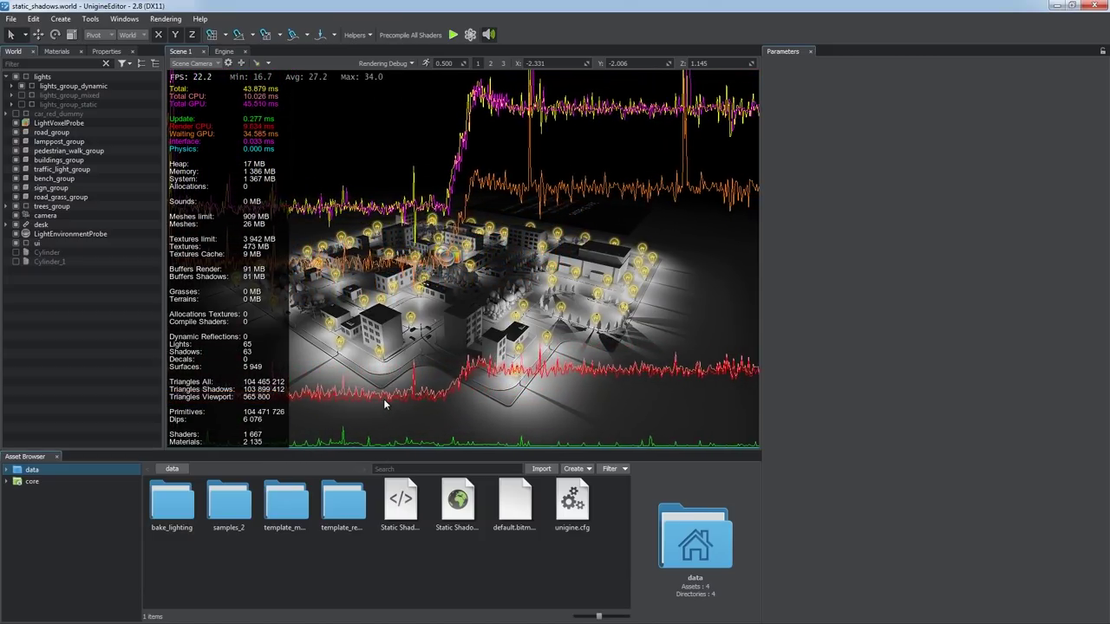
left_click_drag(386, 401, 575, 367, "alt")
right_click_drag(575, 367, 575, 361, "alt")
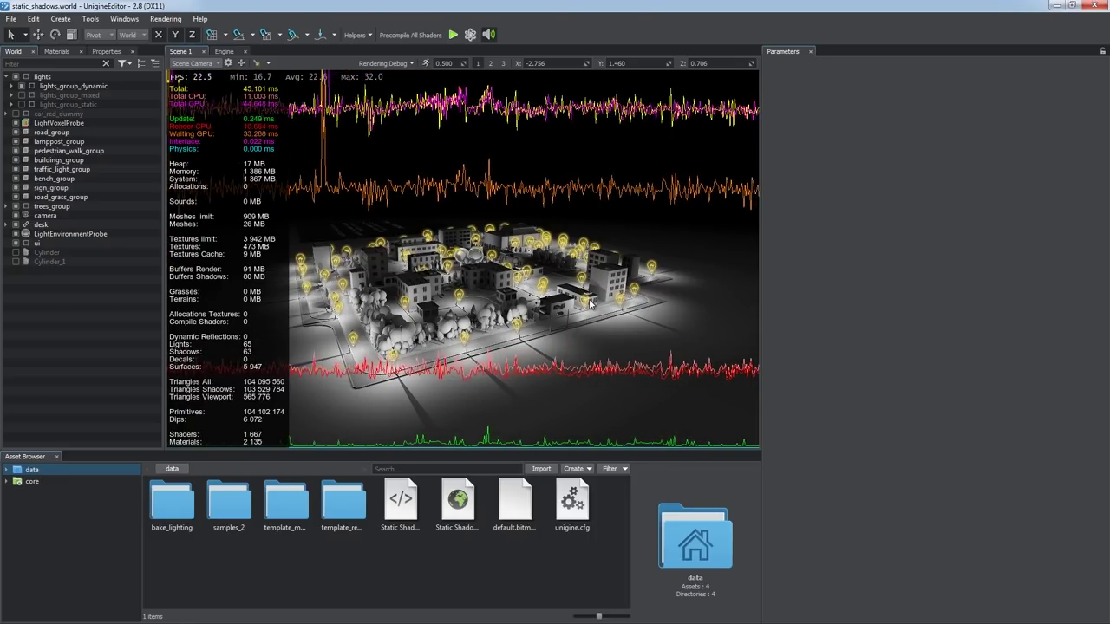
right_click_drag(590, 299, 619, 488, "alt")
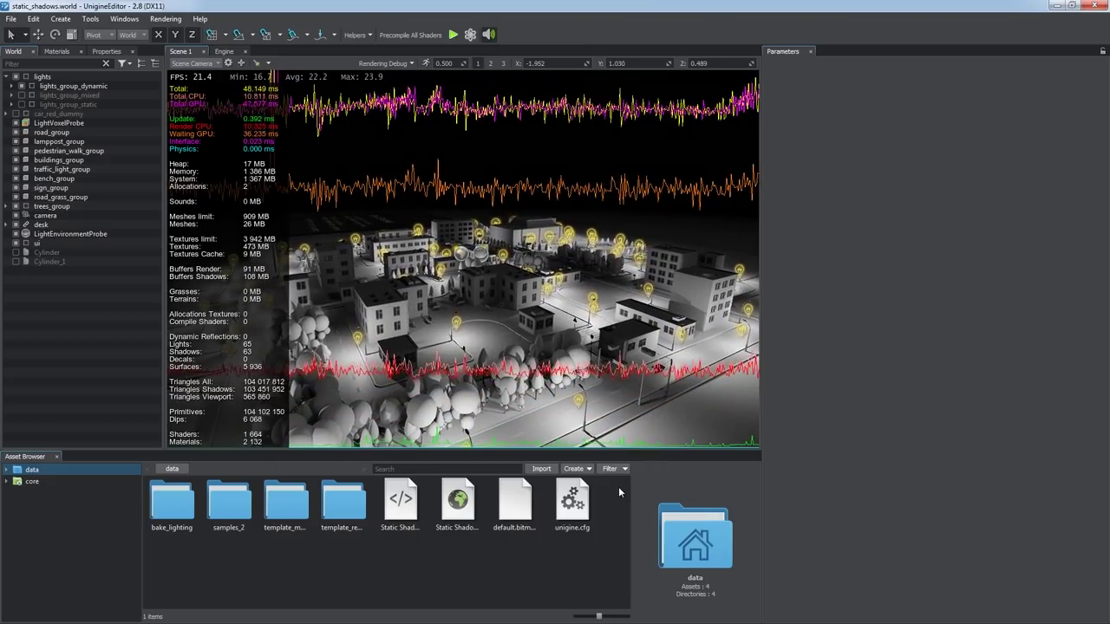
left_click_drag(608, 407, 501, 398, "alt")
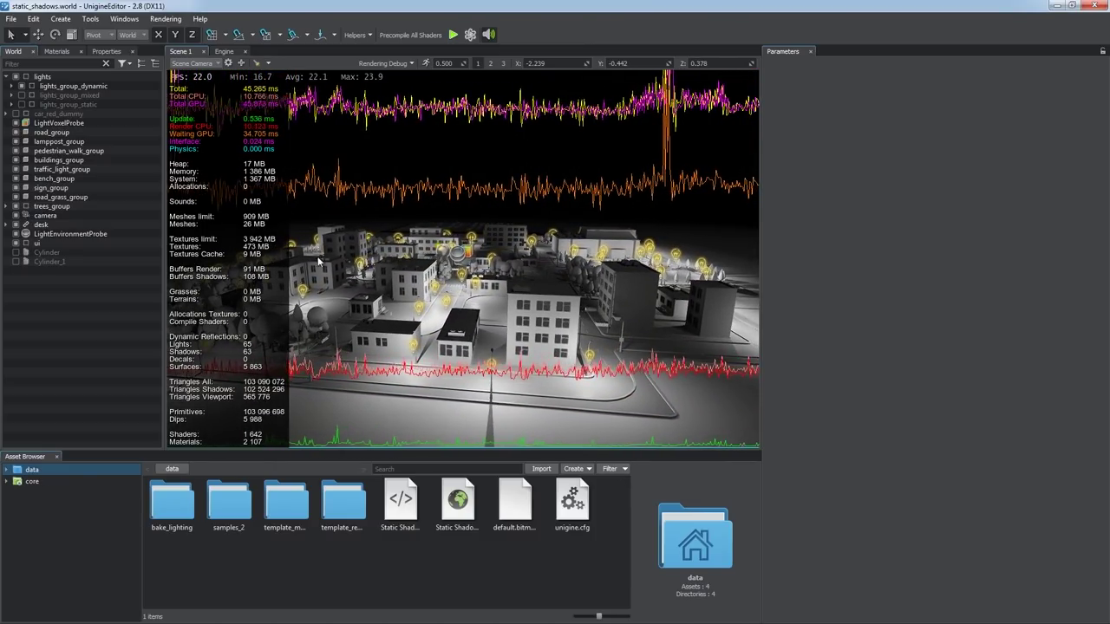
left_click(22, 104)
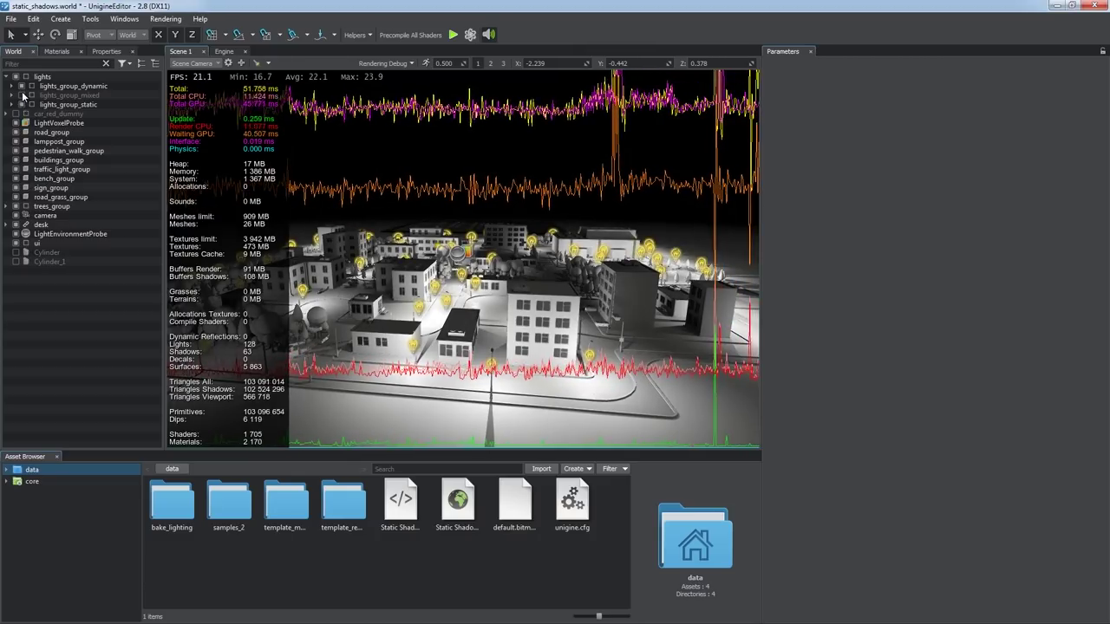
left_click(22, 86)
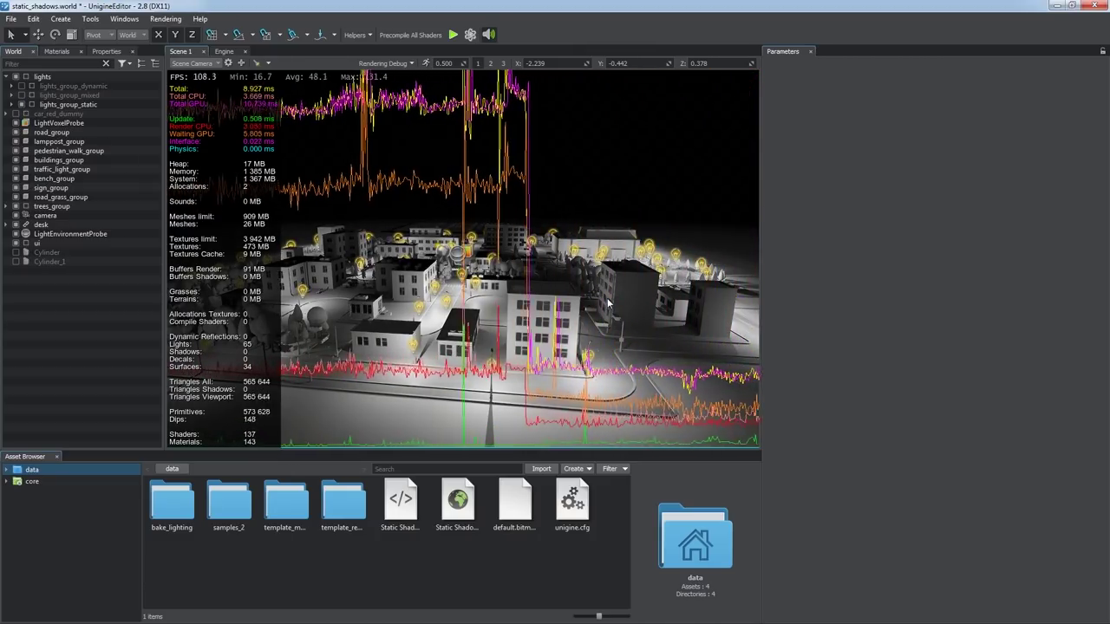
Enable the car_red_dummy node and bring the red car into close view.
left_click_drag(652, 297, 460, 337, "alt")
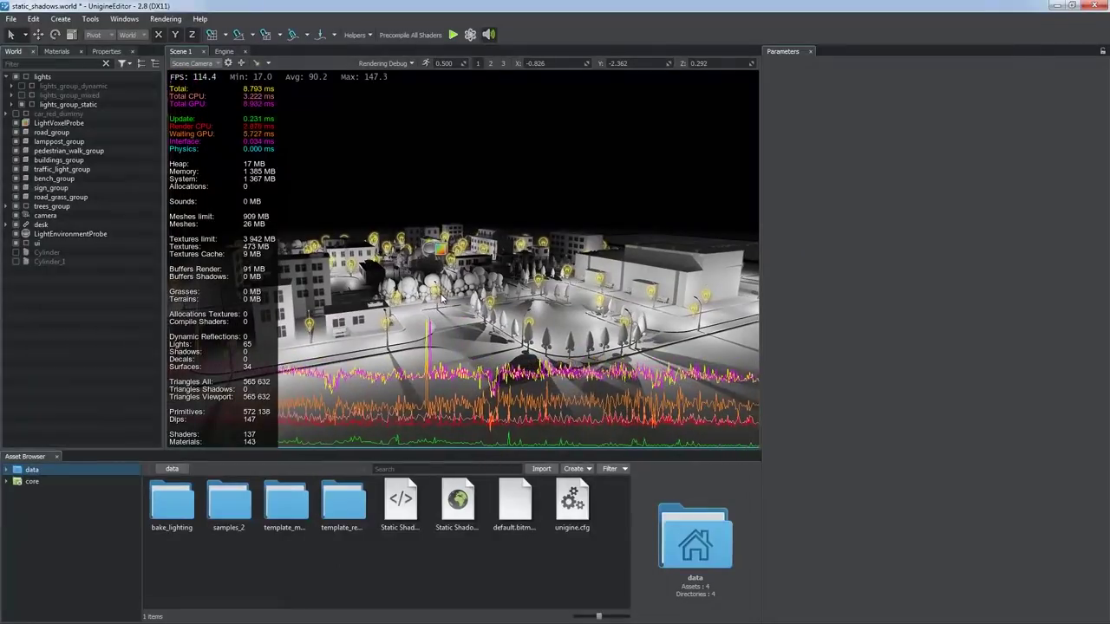
right_click_drag(459, 342, 507, 395, "alt")
mouse_move(508, 395)
left_mouse_down("alt")
mouse_move(528, 404)
mouse_move(505, 401)
left_mouse_up("alt")
right_click_drag(505, 401, 375, 399)
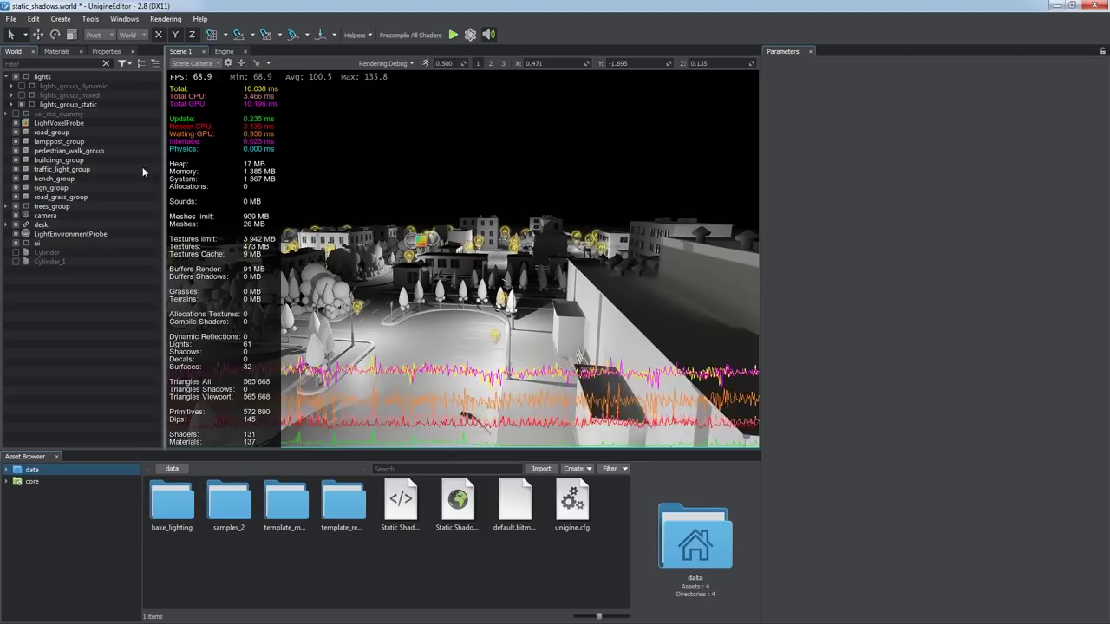
left_click(16, 113)
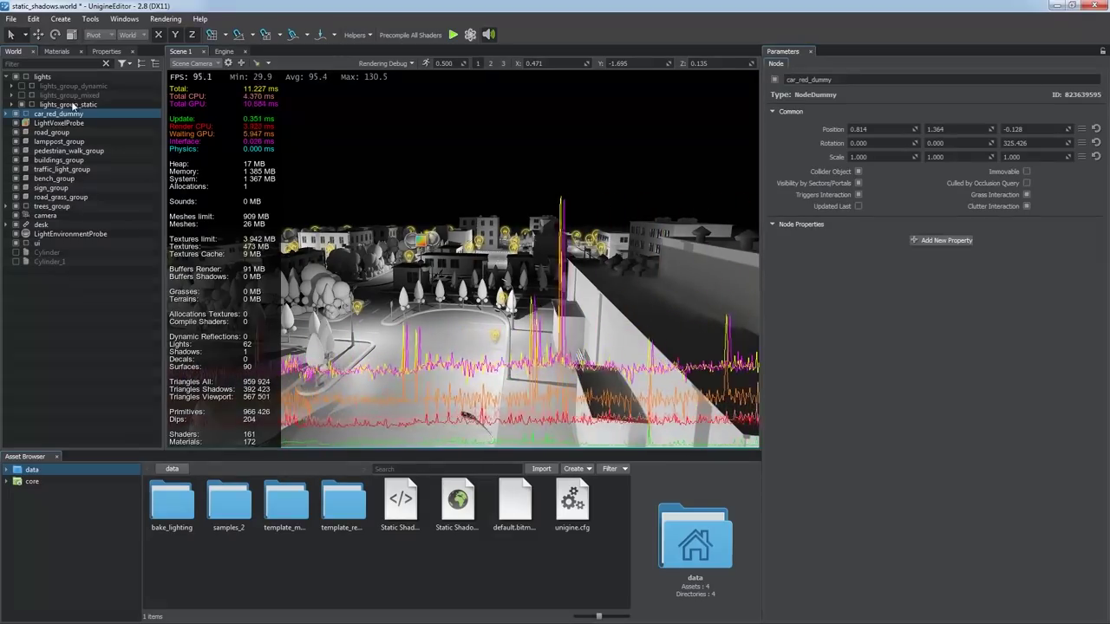
right_click(91, 114)
left_click(102, 126)
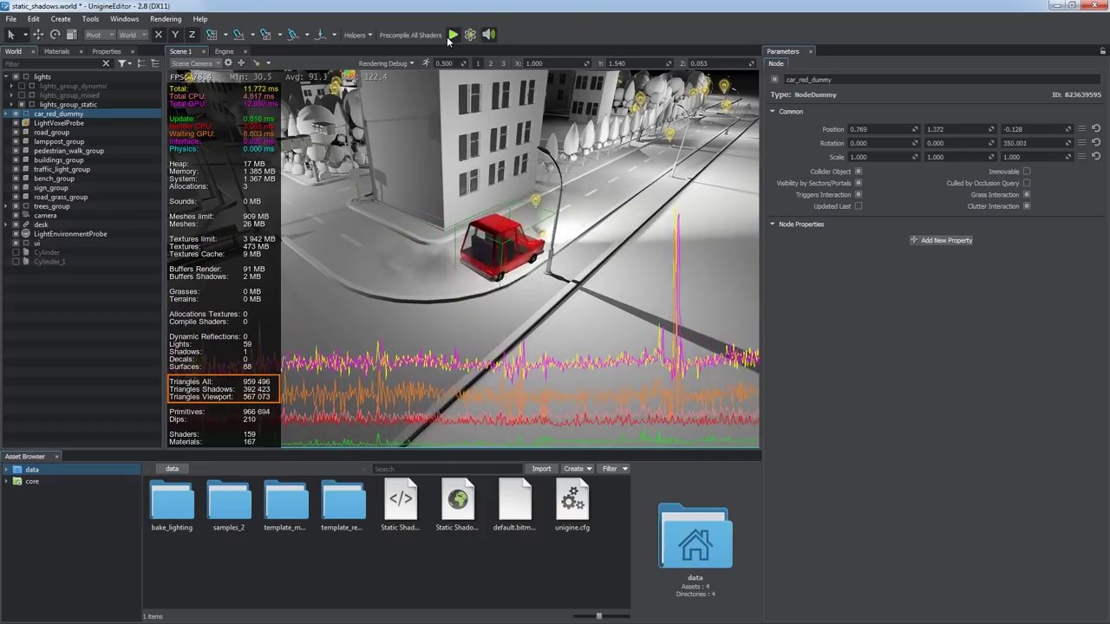
Switch the lamppost shadows to MIXED in the Engine view and return to the Scene 1 view of the city.
key("s")
key("e")
right_click_drag(572, 254, 572, 255)
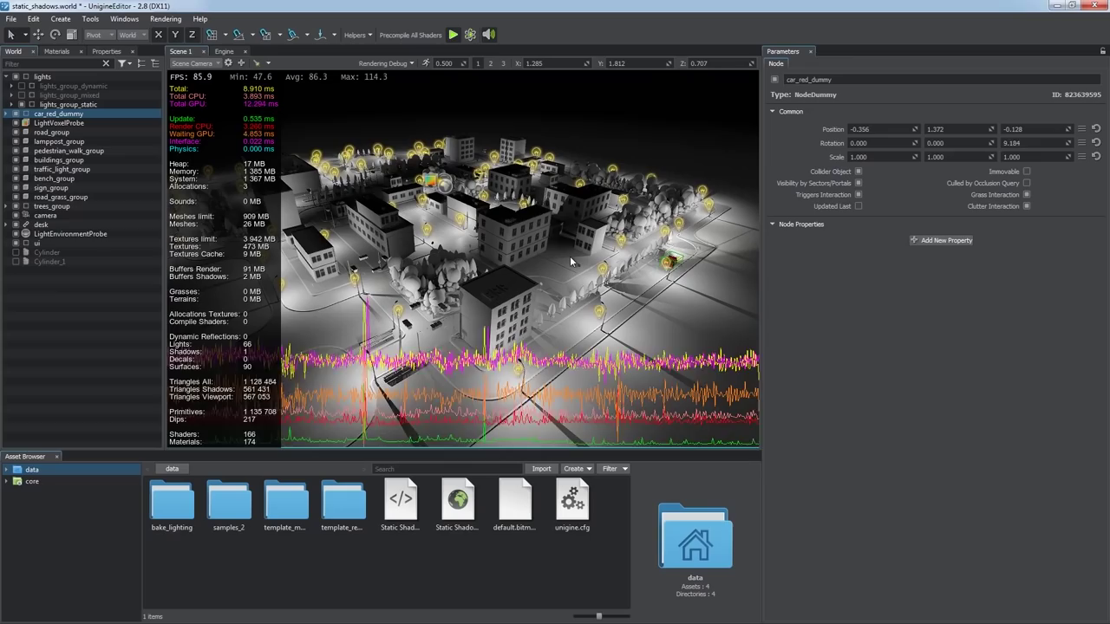
left_click(224, 51)
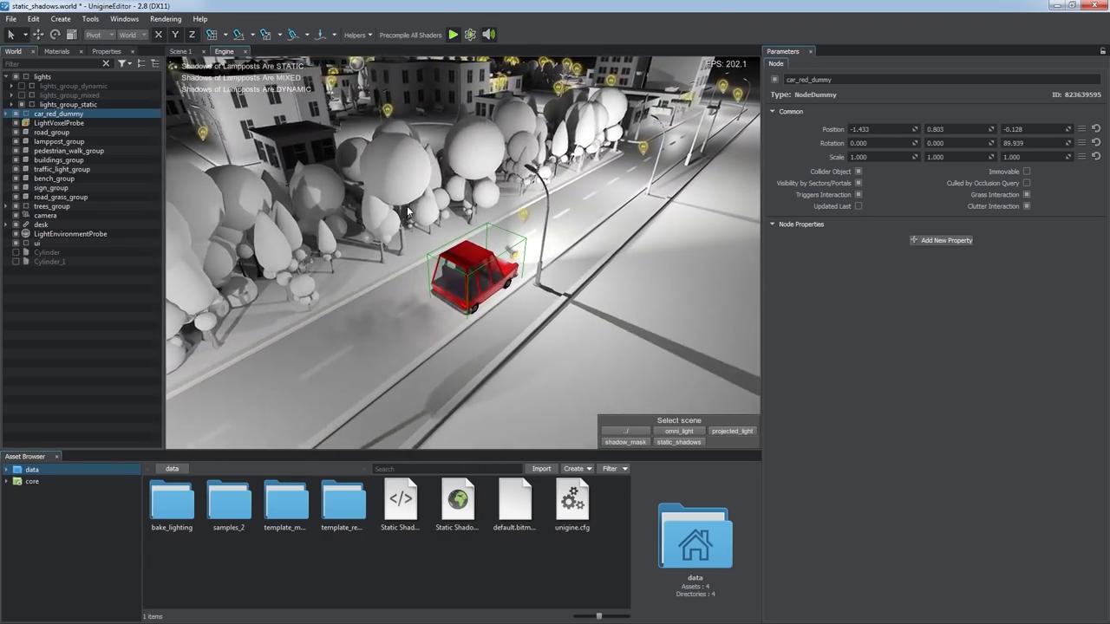
left_click(179, 78)
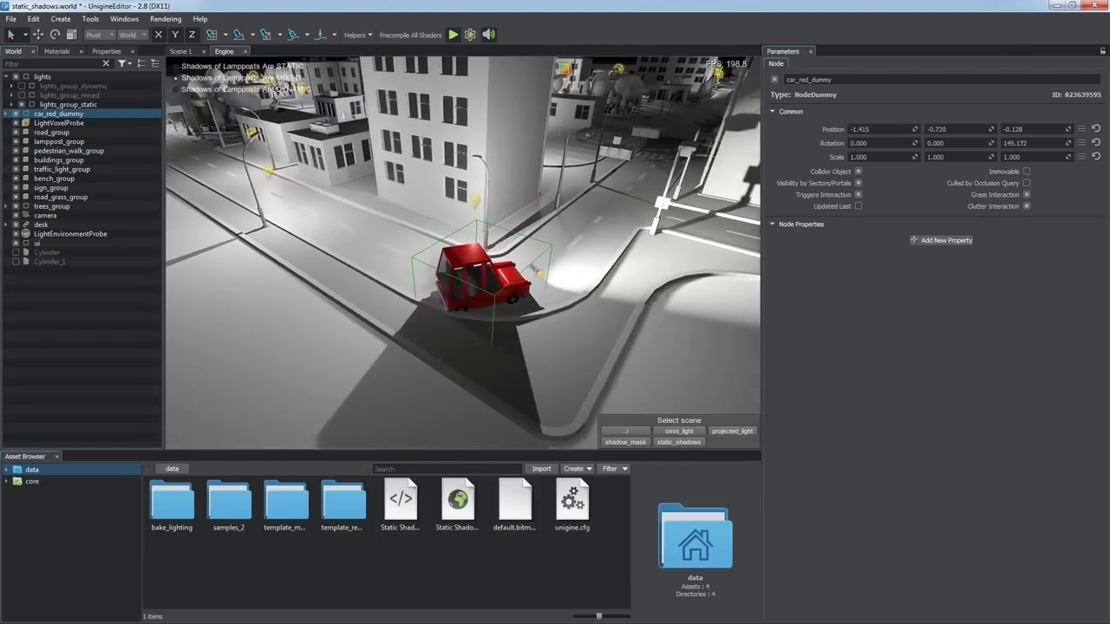
left_click(192, 52)
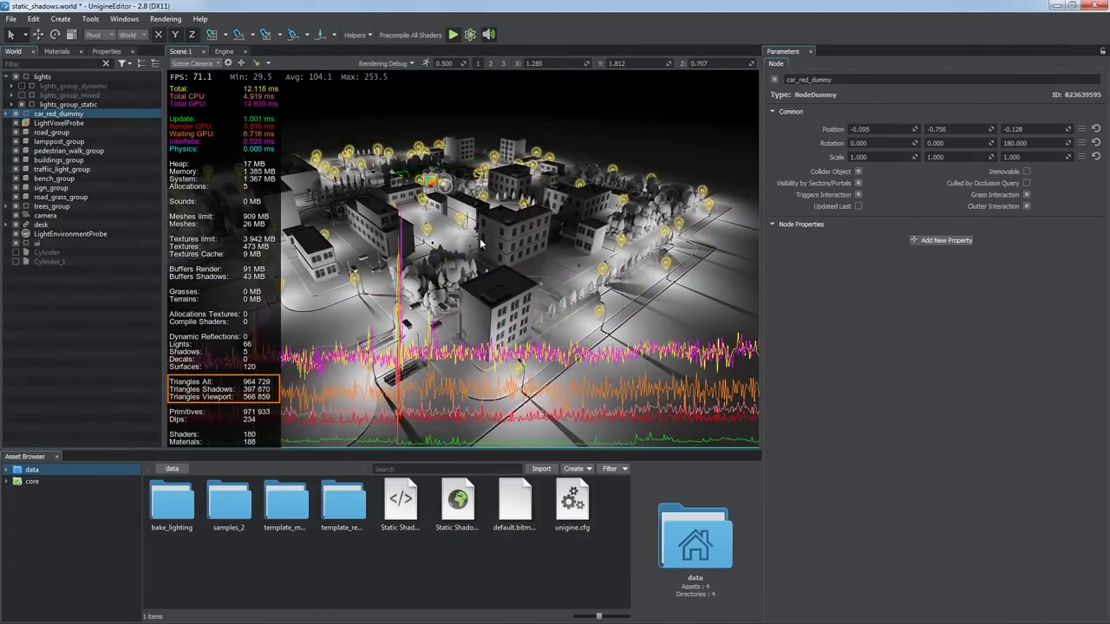
right_click_drag(479, 244, 448, 244)
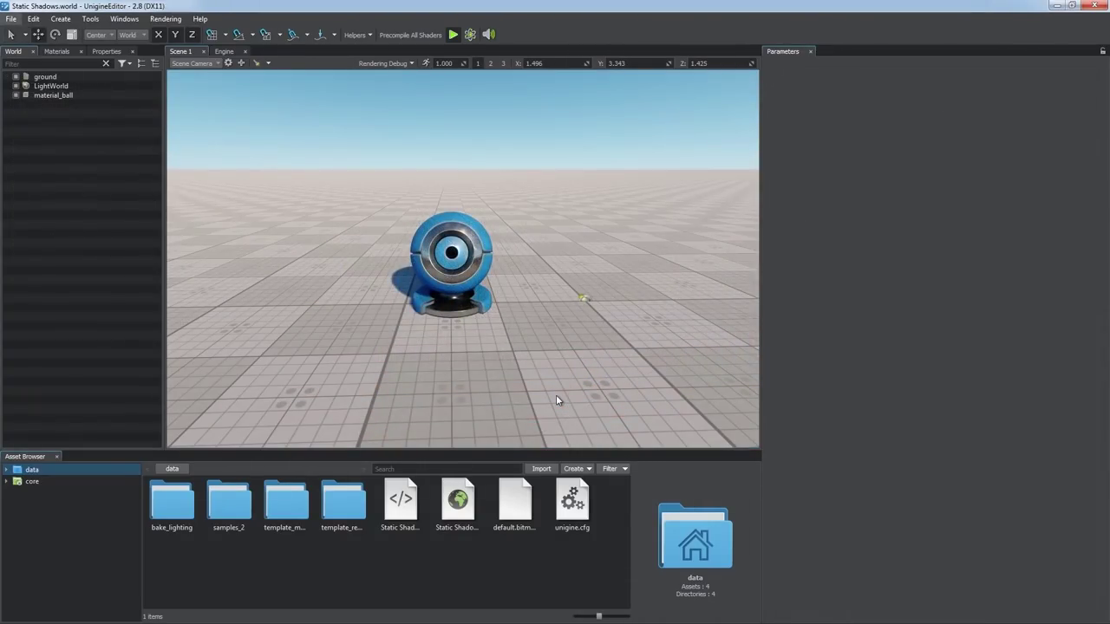
Place a copy of the material ball beside the original along the X axis and set the copy's shadow mode to Dynamic.
left_click(466, 265)
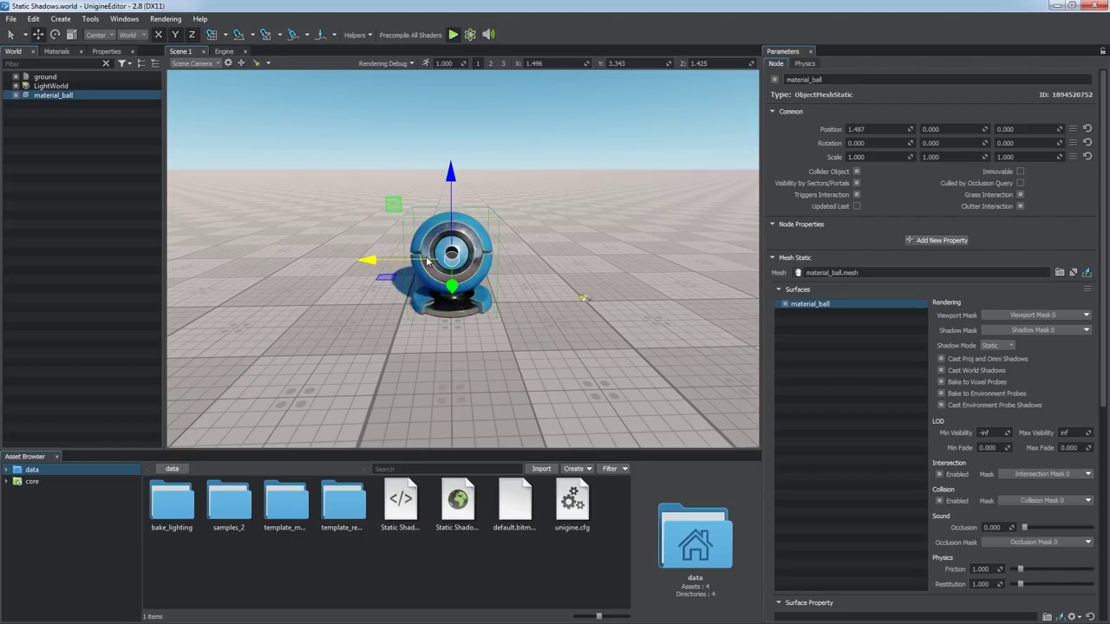
mouse_move(427, 261)
left_mouse_down()
mouse_move(524, 271)
mouse_move(490, 254)
mouse_move(326, 245)
left_mouse_up()
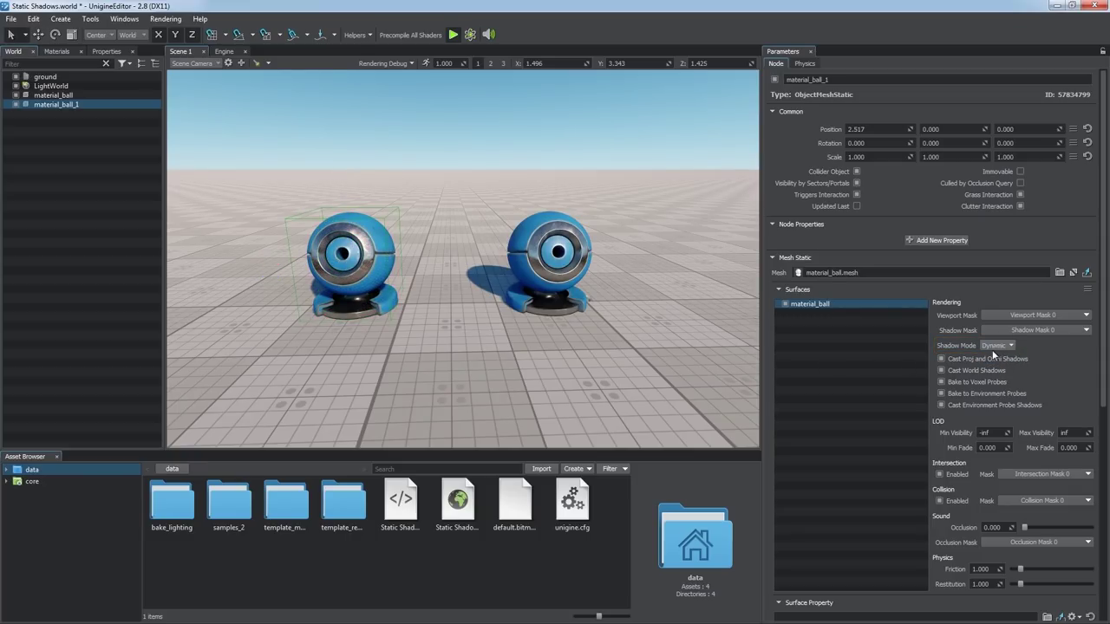
Create an omni light above the ground between the two material balls and disable LightWorld.
right_click(469, 220)
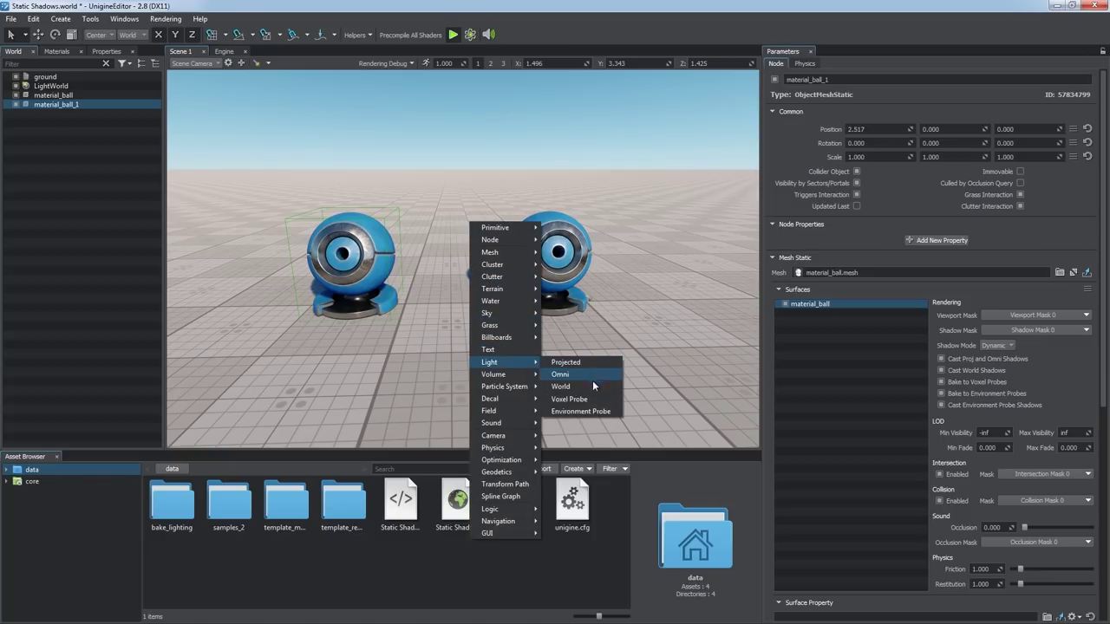
left_click(595, 375)
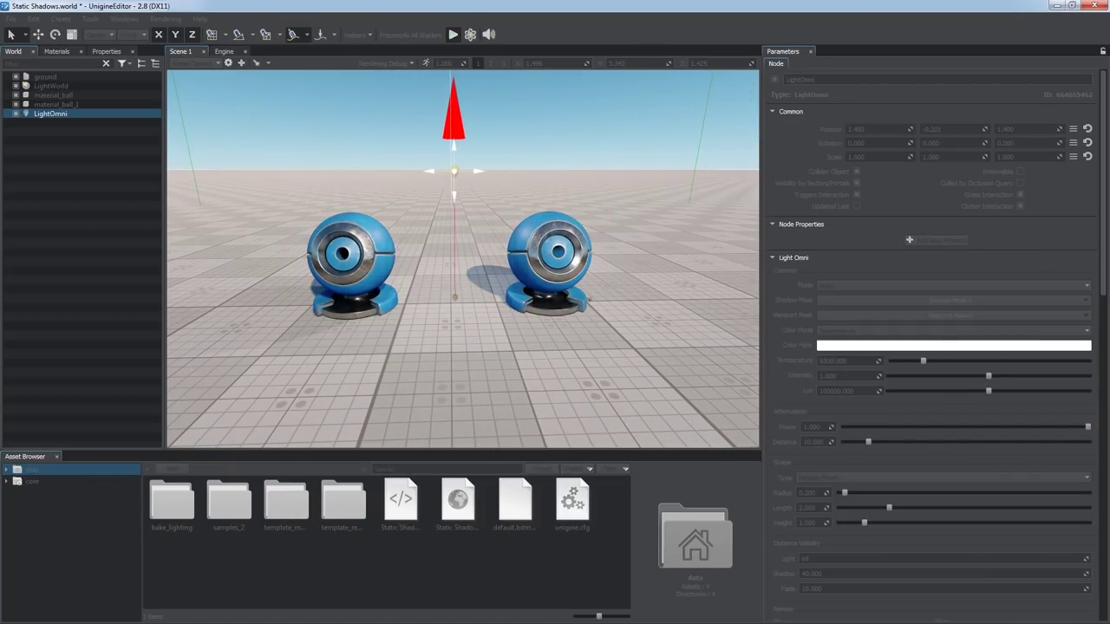
left_click(455, 311)
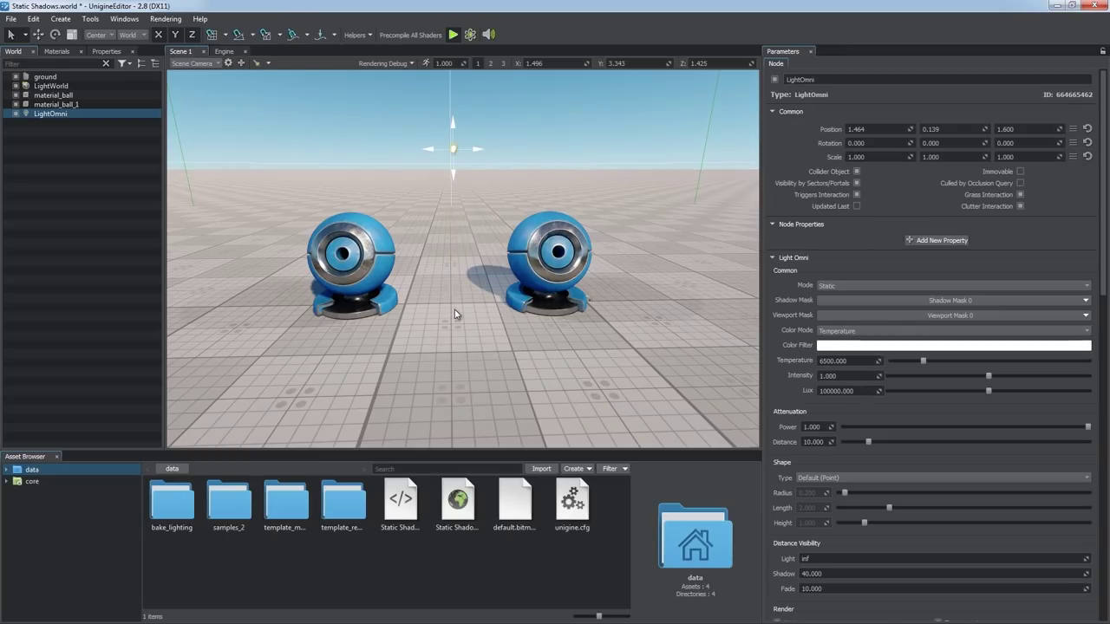
left_click(16, 86)
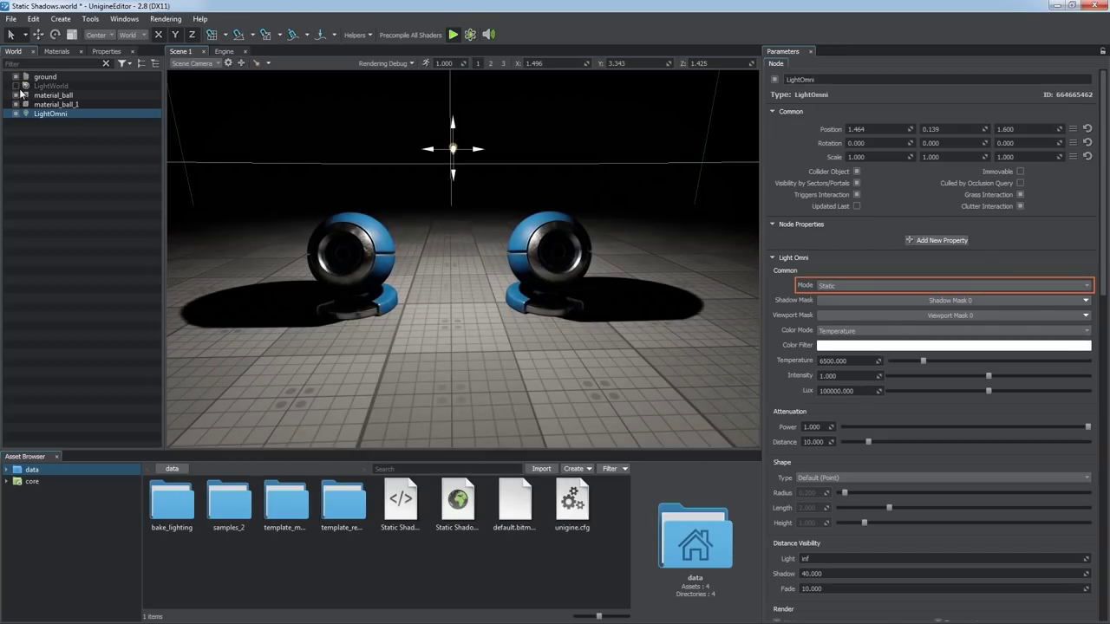
Set LightOmni's mode to Dynamic and shift the light slightly sideways and vertically above the balls.
left_click(859, 294)
key("w")
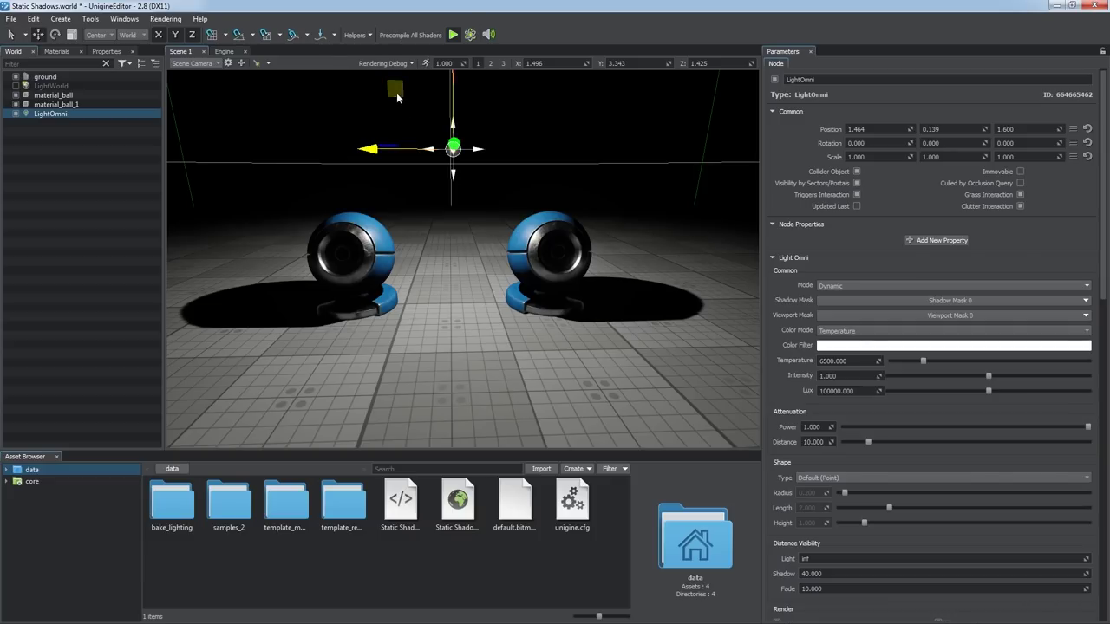
mouse_move(397, 98)
left_mouse_down()
mouse_move(580, 76)
mouse_move(247, 73)
mouse_move(410, 75)
mouse_move(400, 96)
left_mouse_up()
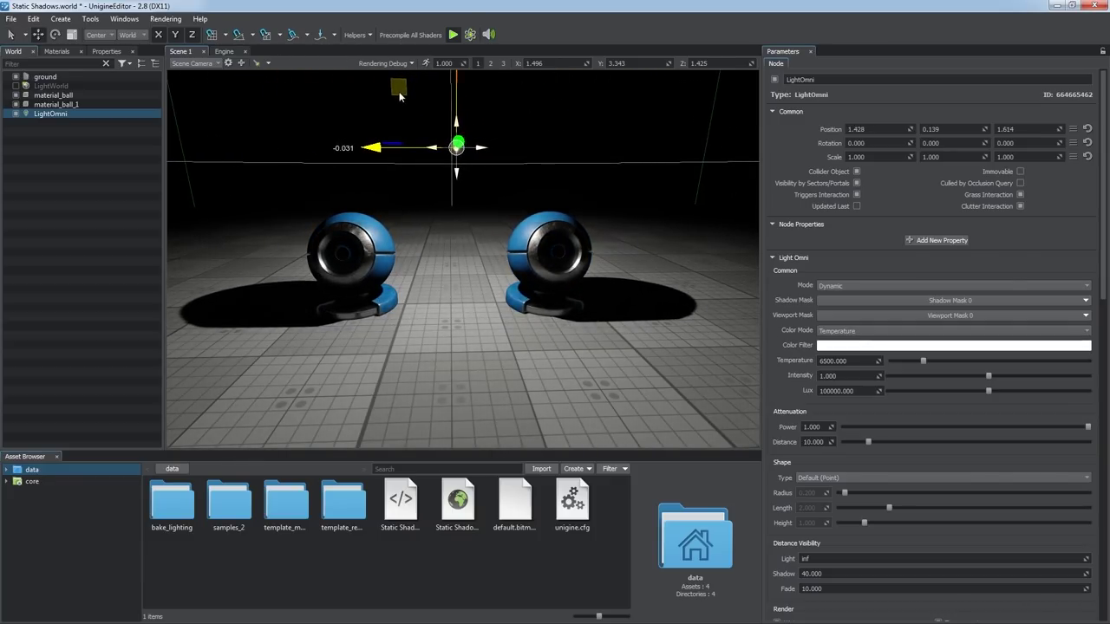
Set LightOmni's mode to Static and bring its shadow mode and depth texture settings into view.
left_click(880, 283)
left_click(873, 300)
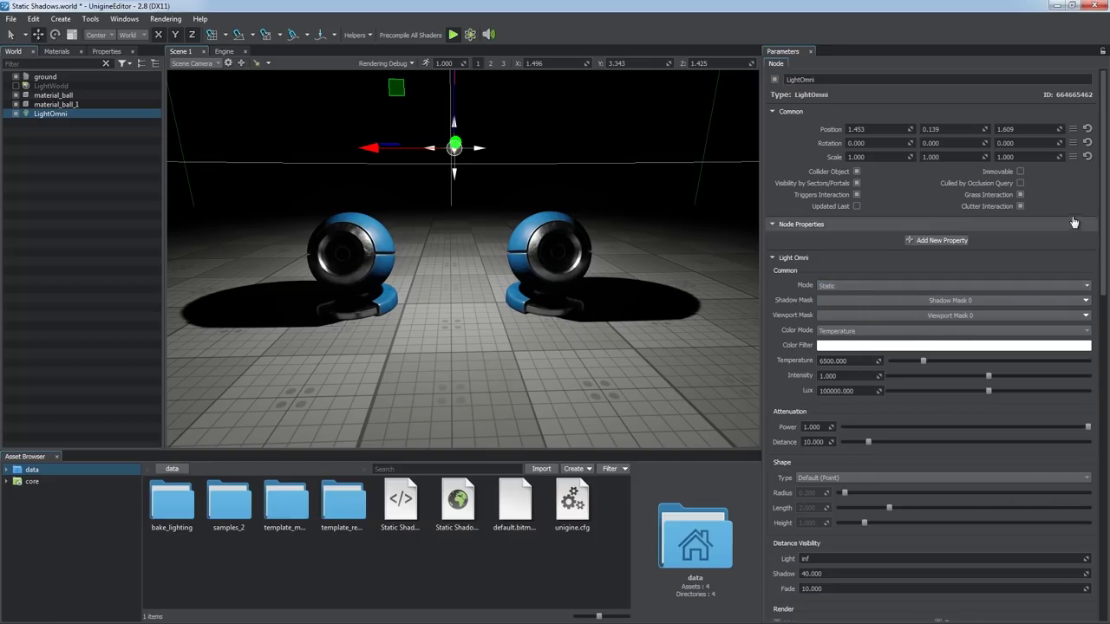
left_click_drag(1104, 183, 1089, 300)
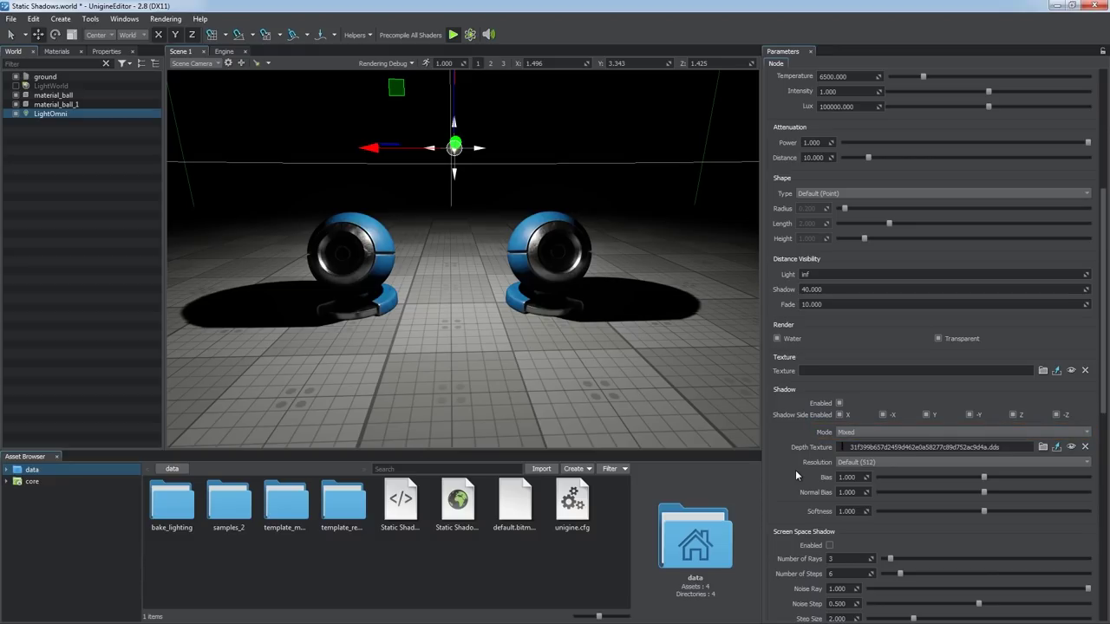
Move the dynamic ball material_ball_1 slightly across the ground and select the static ball material_ball.
left_click(373, 260)
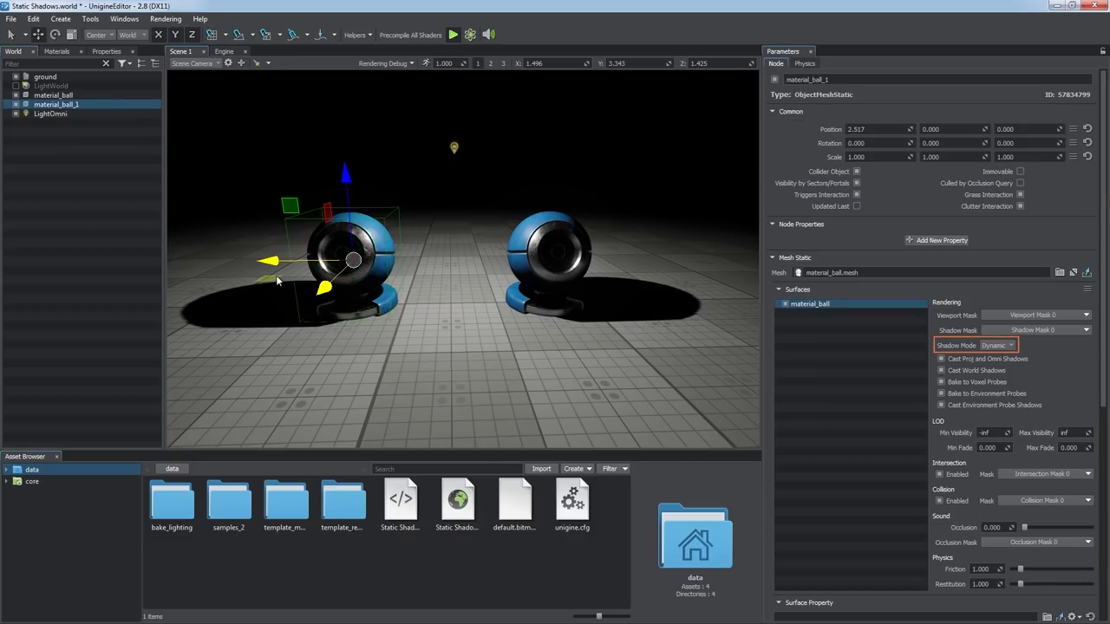
mouse_move(276, 280)
left_mouse_down()
mouse_move(312, 298)
mouse_move(286, 277)
left_mouse_up()
left_click(551, 270)
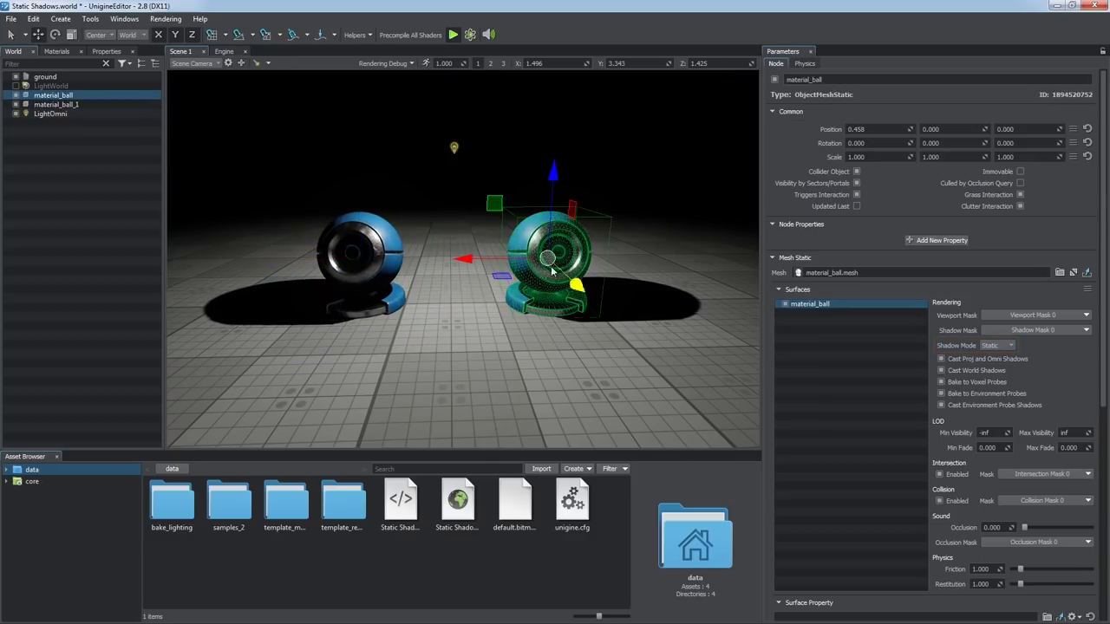
Move the static ball material_ball backward across the ground to about X 0.351, Y -1.785 and bake the lighting.
left_click_drag(533, 277, 508, 245)
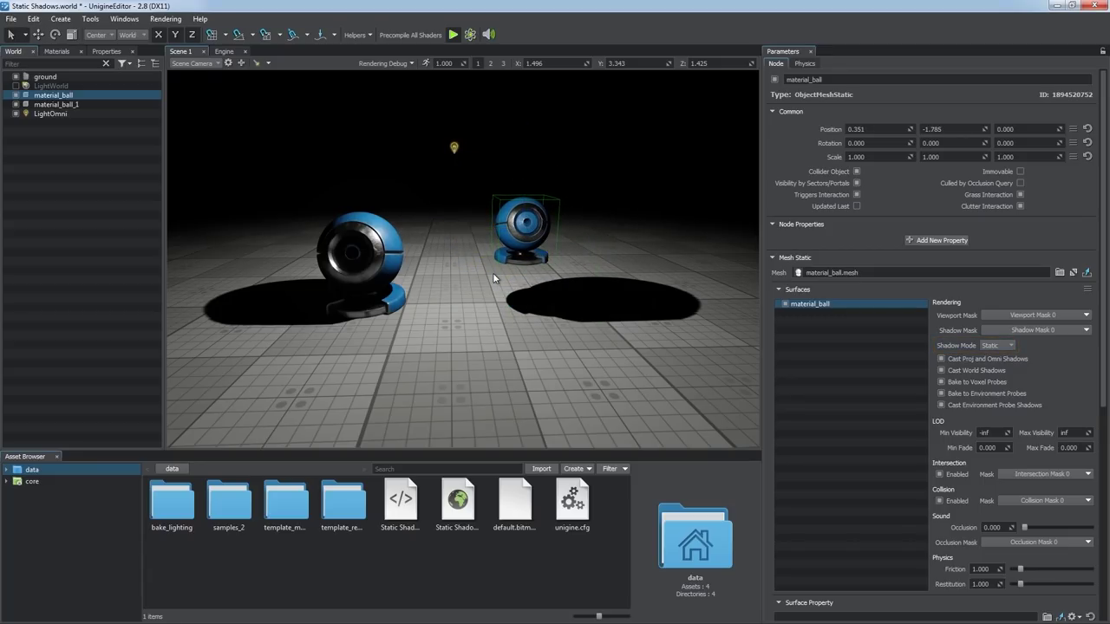
left_click(91, 19)
left_click(147, 81)
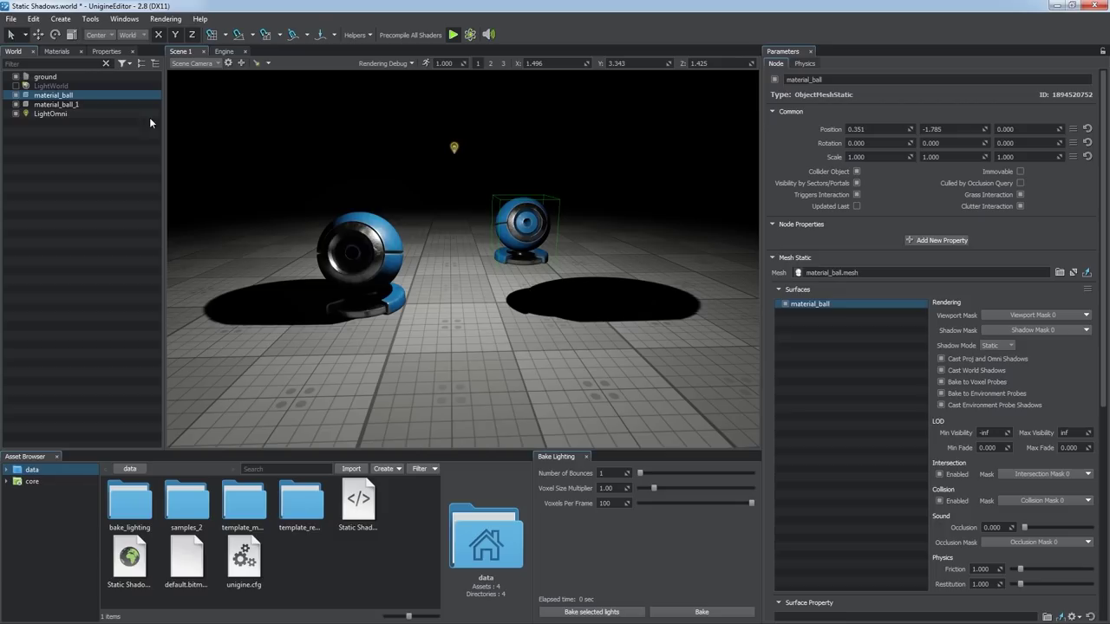
left_click(682, 614)
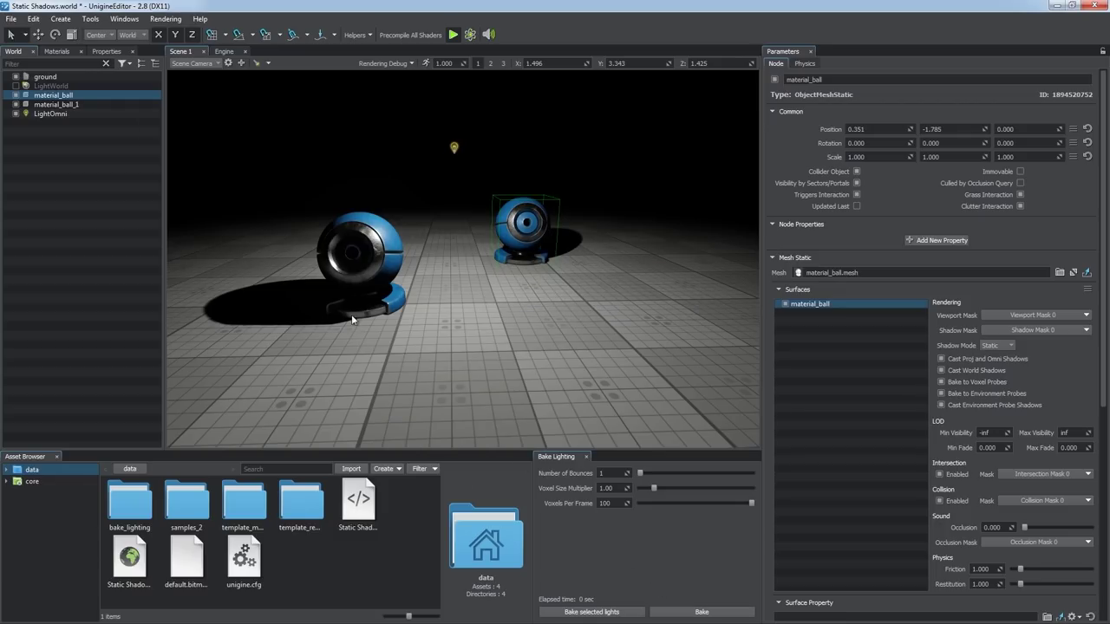
Undo the move of material_ball and bake the lighting again.
left_click(33, 19)
left_click(36, 32)
left_click(675, 612)
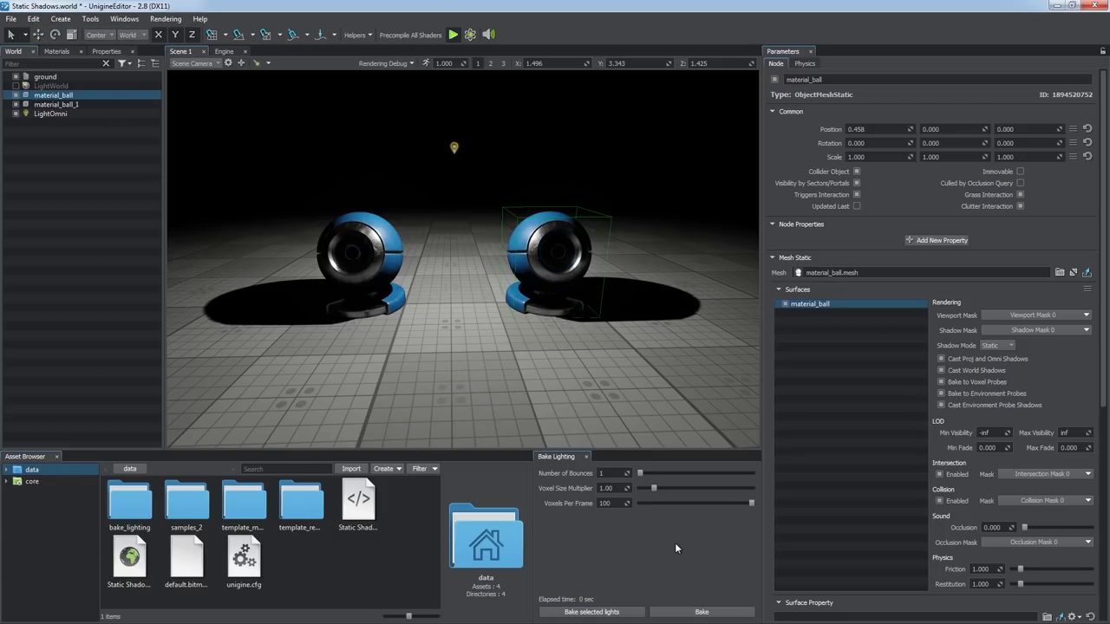
Try LightOmni's shadow resolution at 128 and set it to 1024.
left_click(453, 148)
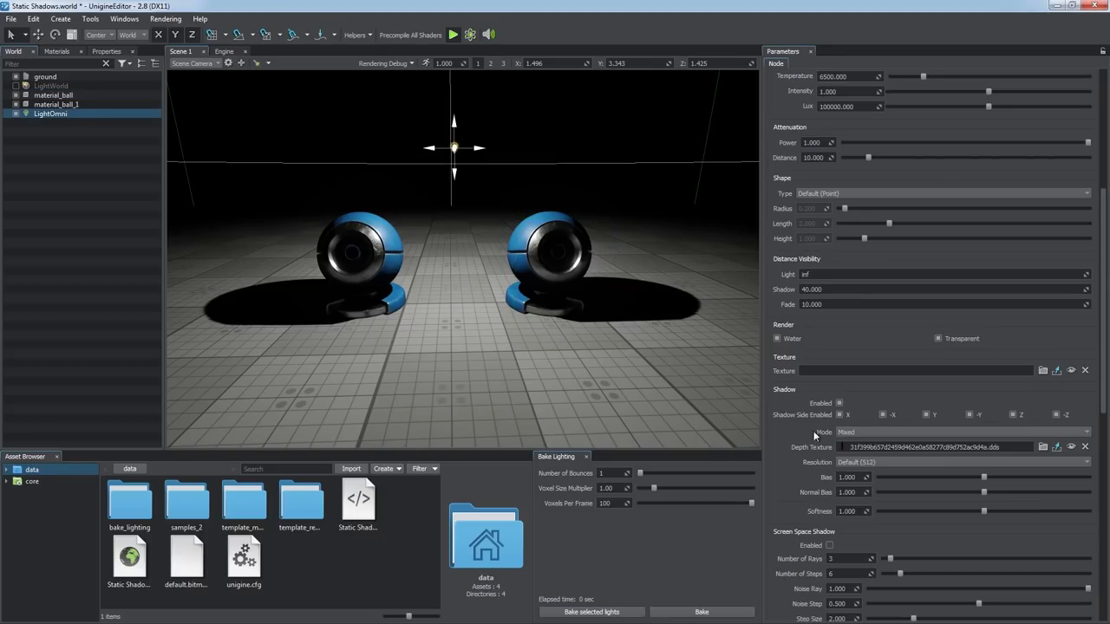
left_click(871, 463)
left_click(877, 485)
left_click(878, 464)
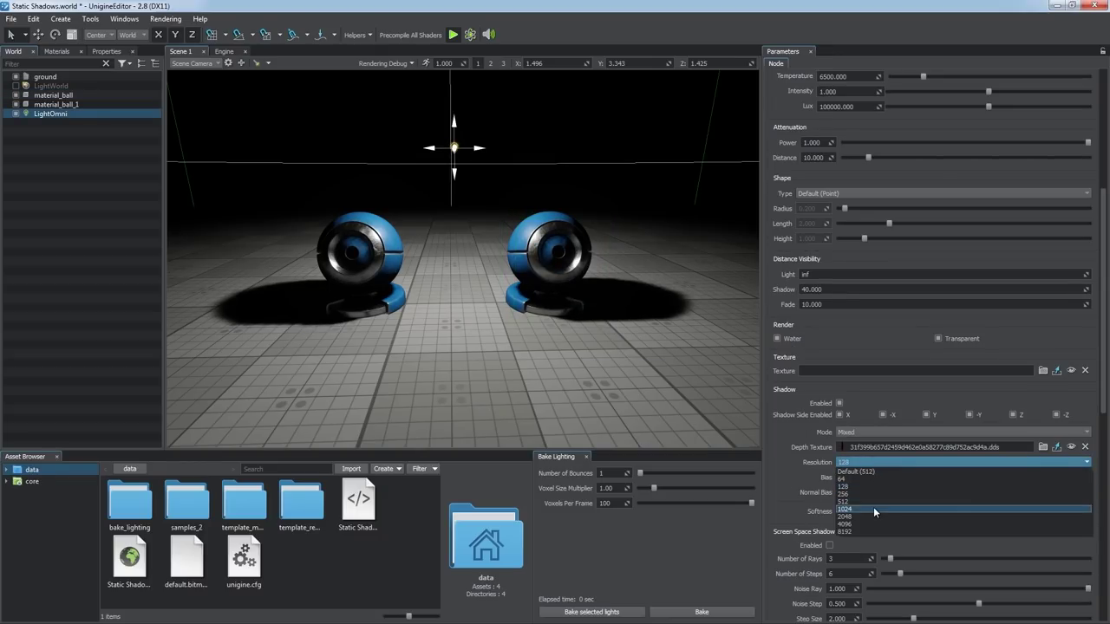
left_click(874, 510)
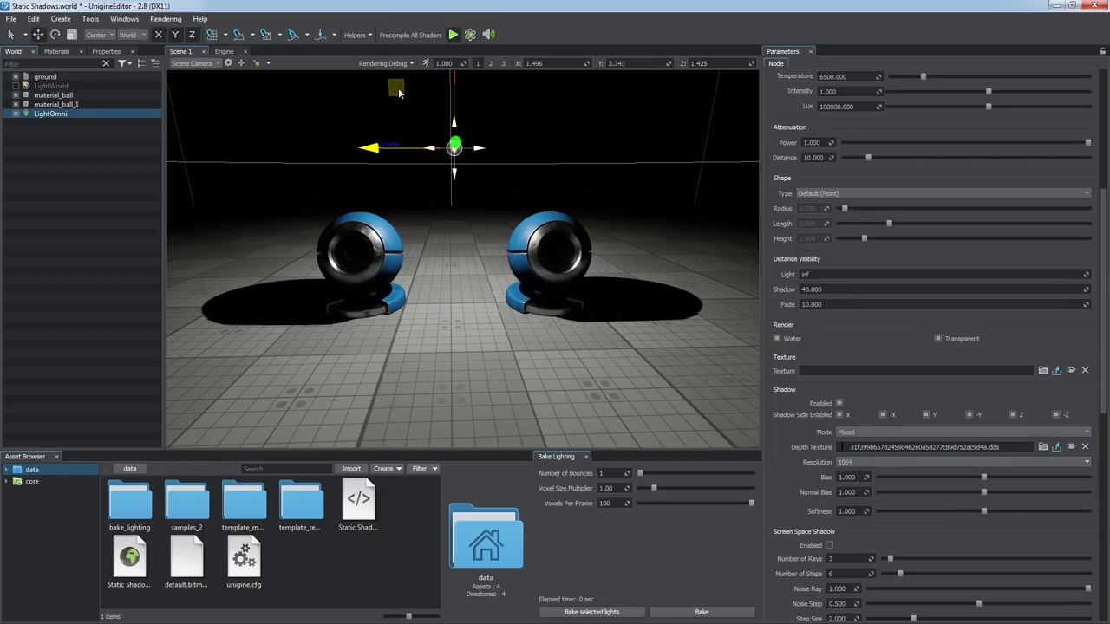
Try moving LightOmni sideways over the dynamic ball material_ball_1 and undo the move.
left_click_drag(399, 92, 332, 125)
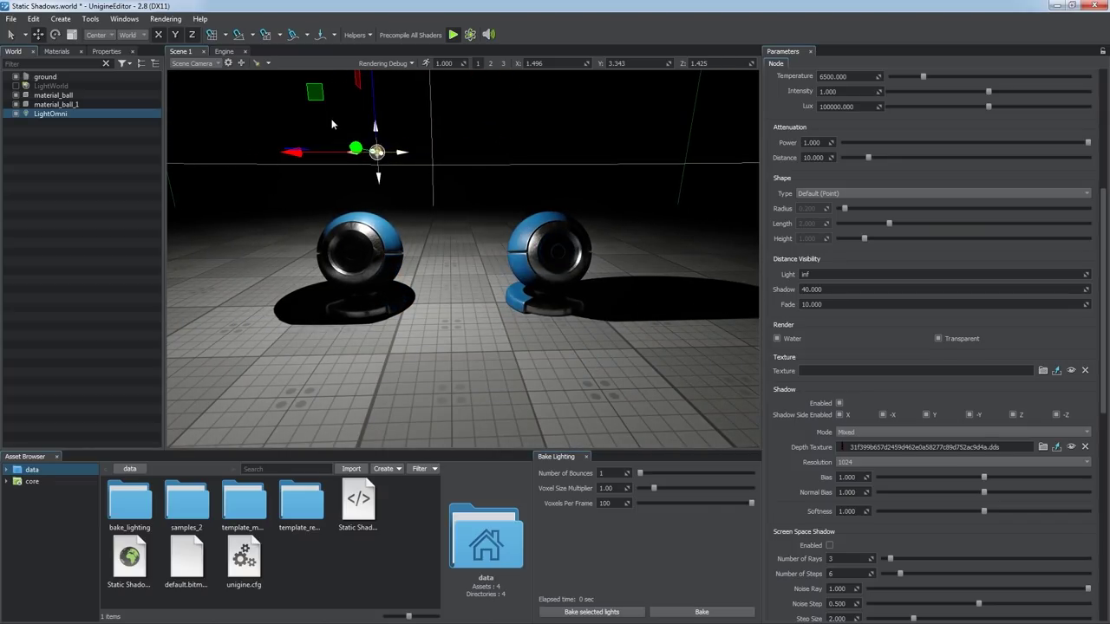
key("ctrl+z")
key("q")
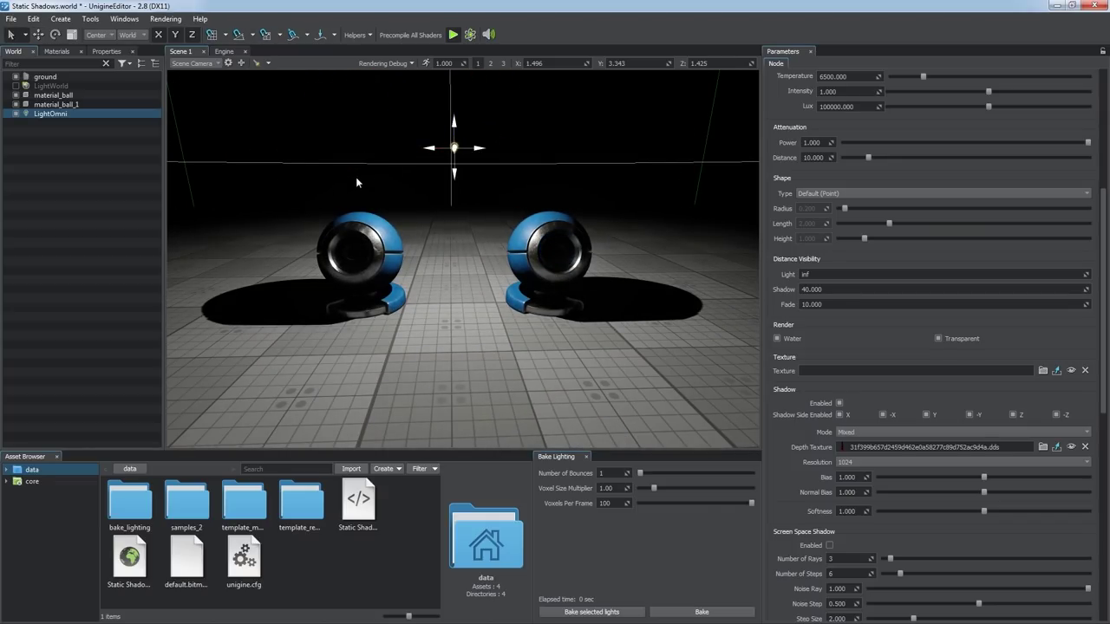
Try moving the dynamic ball material_ball_1 next to material_ball and raising it, undoing each move.
left_click(379, 244)
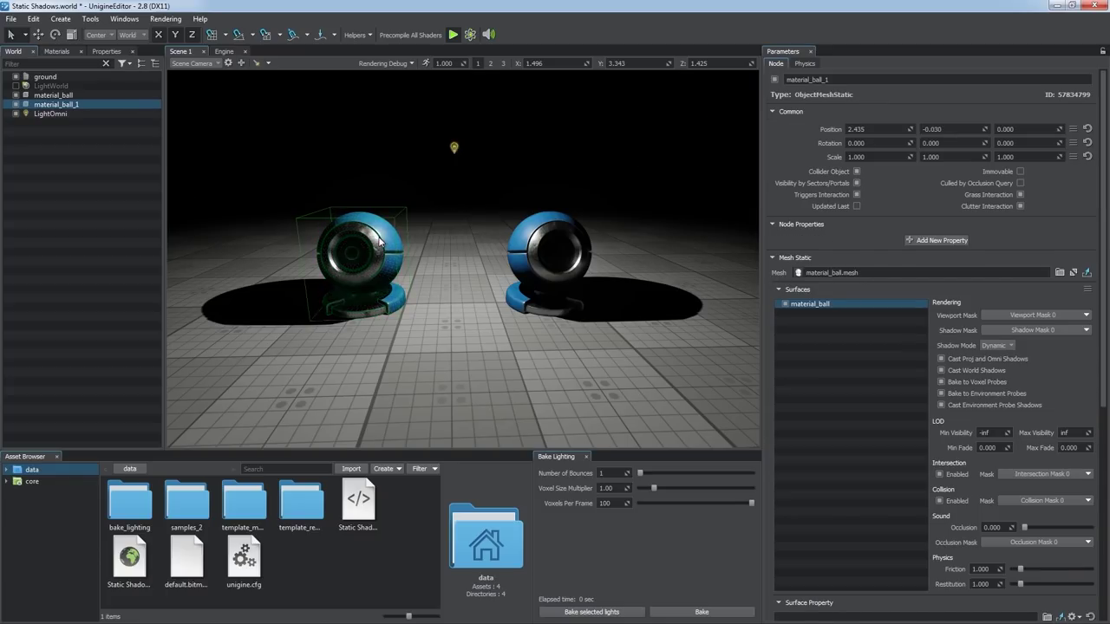
left_click_drag(282, 279, 430, 272)
left_click_drag(493, 204, 493, 165)
key("ctrl+z")
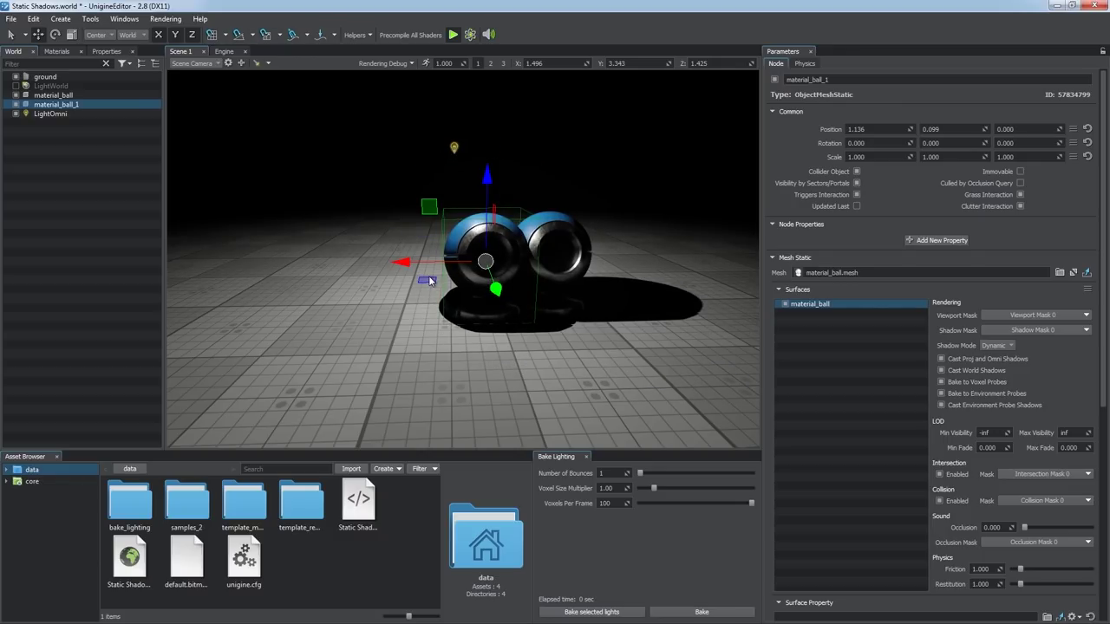
left_click_drag(429, 283, 368, 269)
key("ctrl+z")
key("ctrl+z")
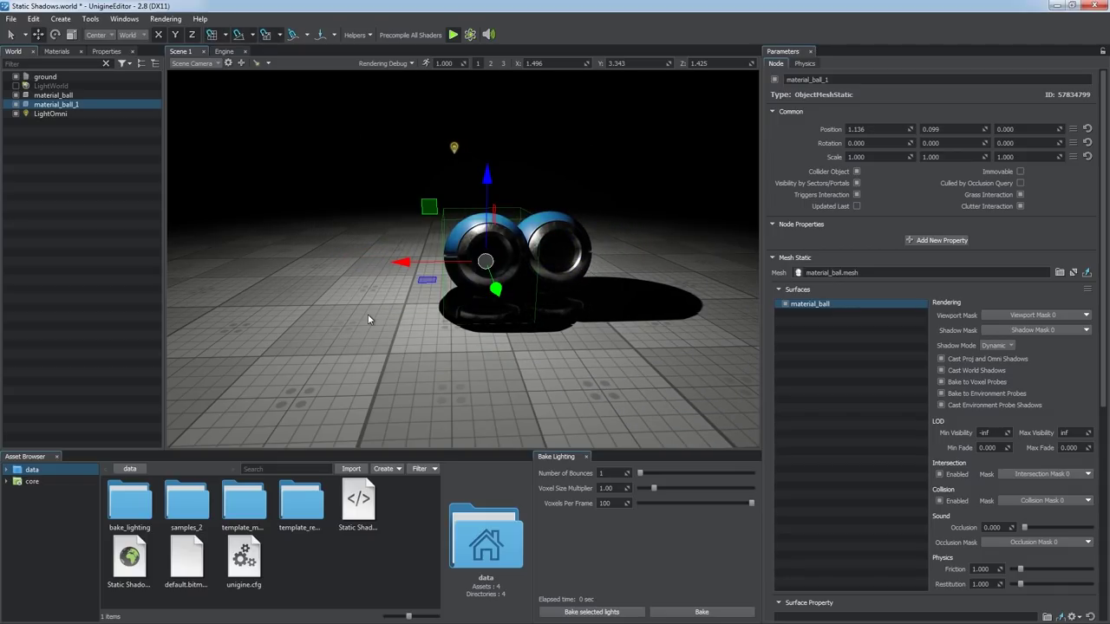
key("q")
Set LightOmni's shadow mode to Static.
left_click(453, 149)
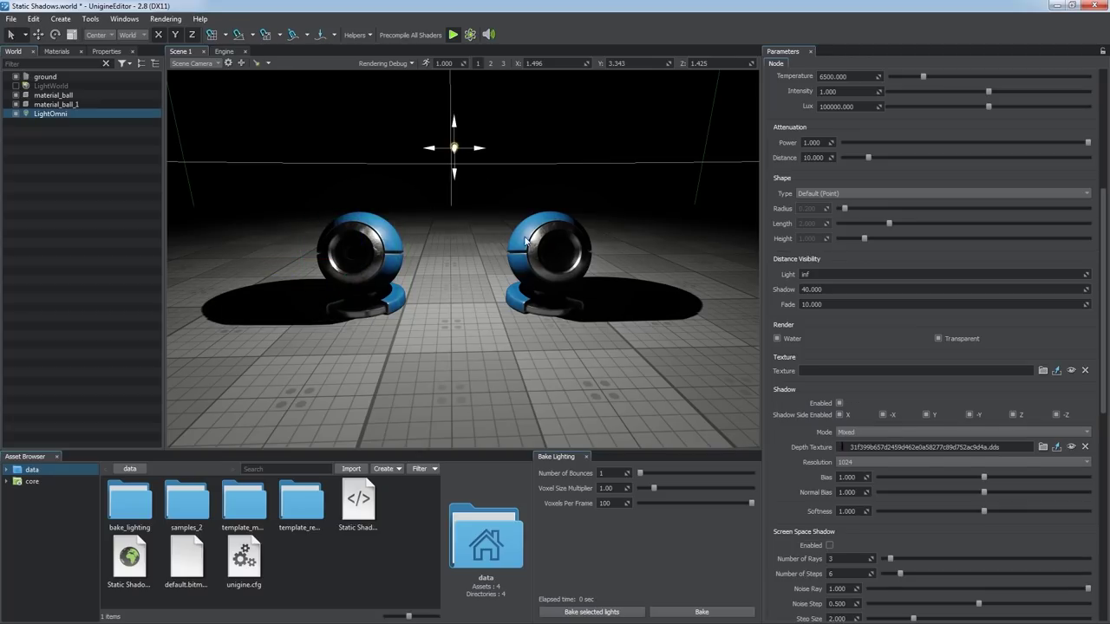
left_click(882, 430)
left_click(877, 447)
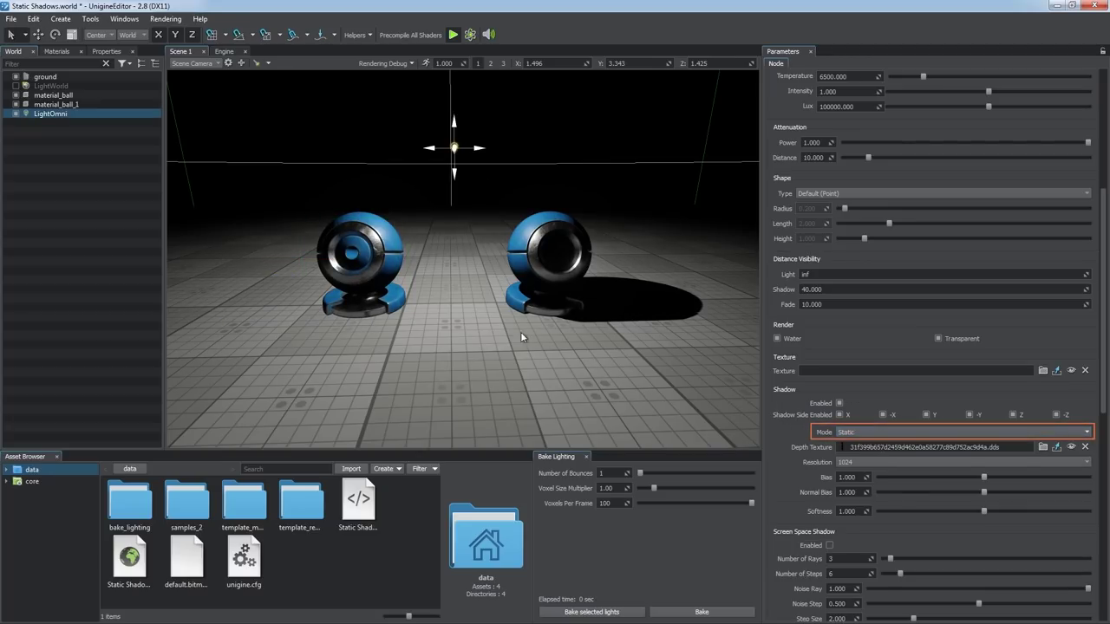
Move the dynamic ball material_ball_1 across the ground under the static shadow mode.
left_click(356, 260)
key("w")
left_click_drag(338, 271, 398, 307)
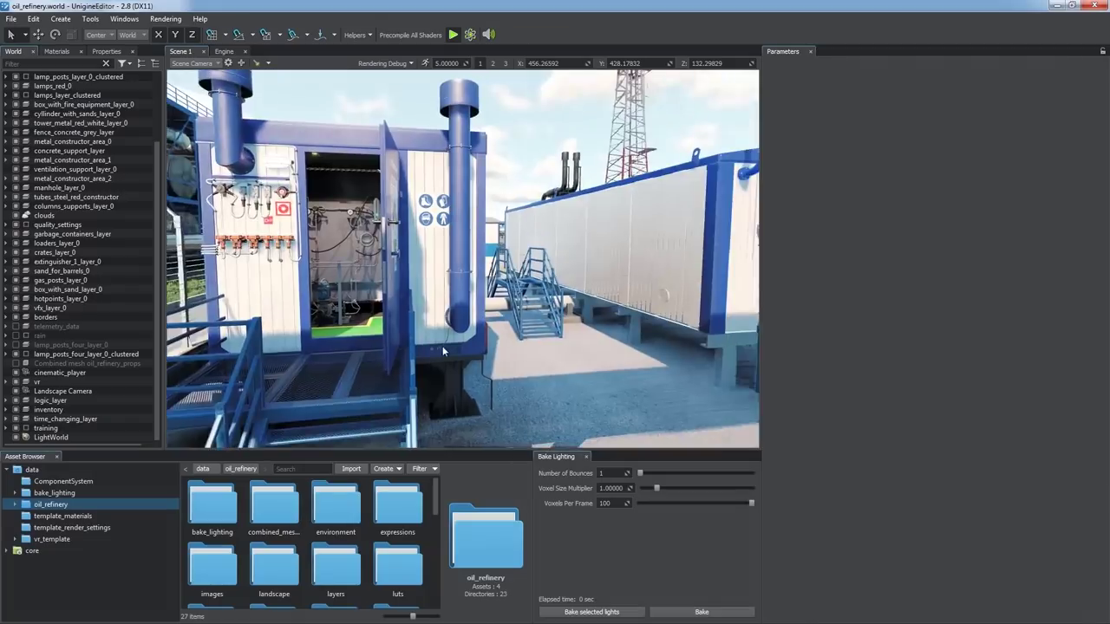
Select LightWorld in the oil_refinery world and enable the Shadow Cascades visualization.
left_click(112, 438)
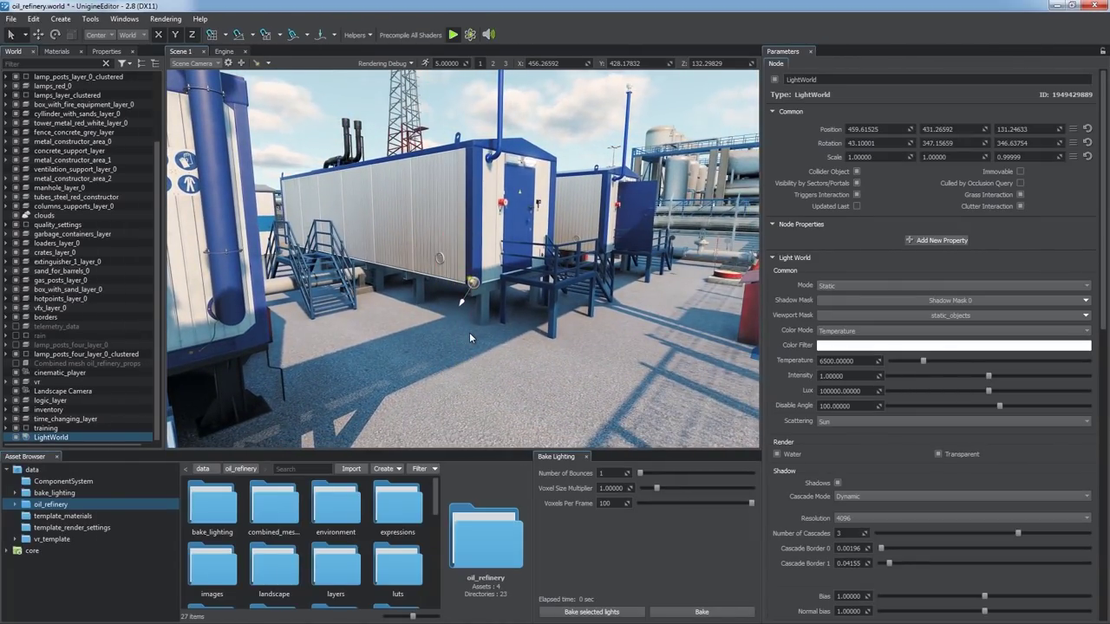
key("s")
right_click_drag(503, 344, 591, 307)
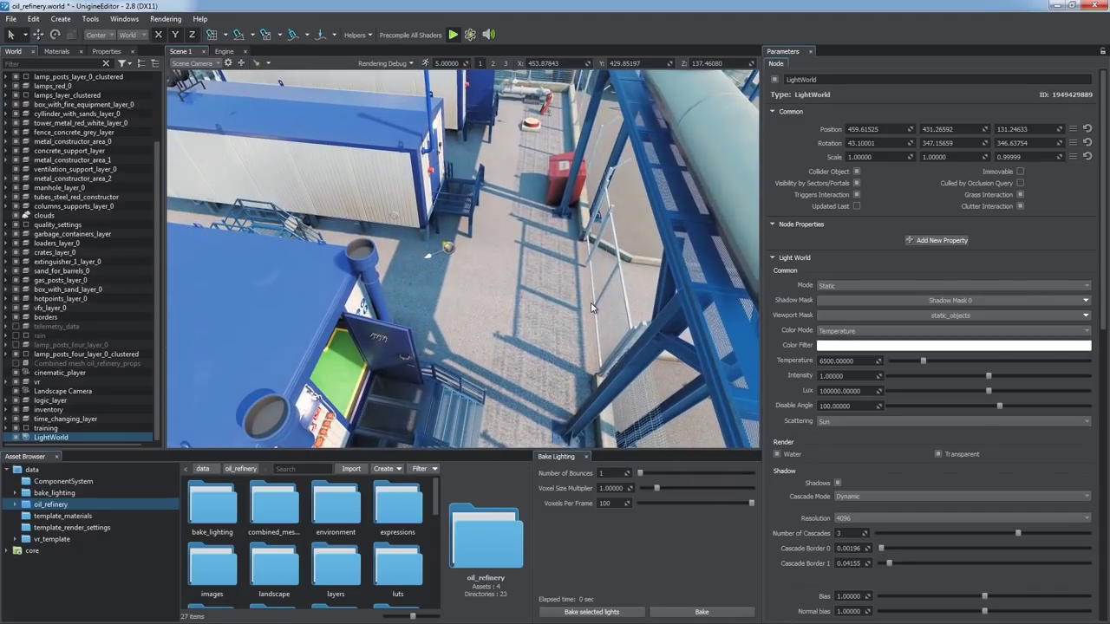
right_click_drag(682, 414, 843, 498)
left_click(357, 35)
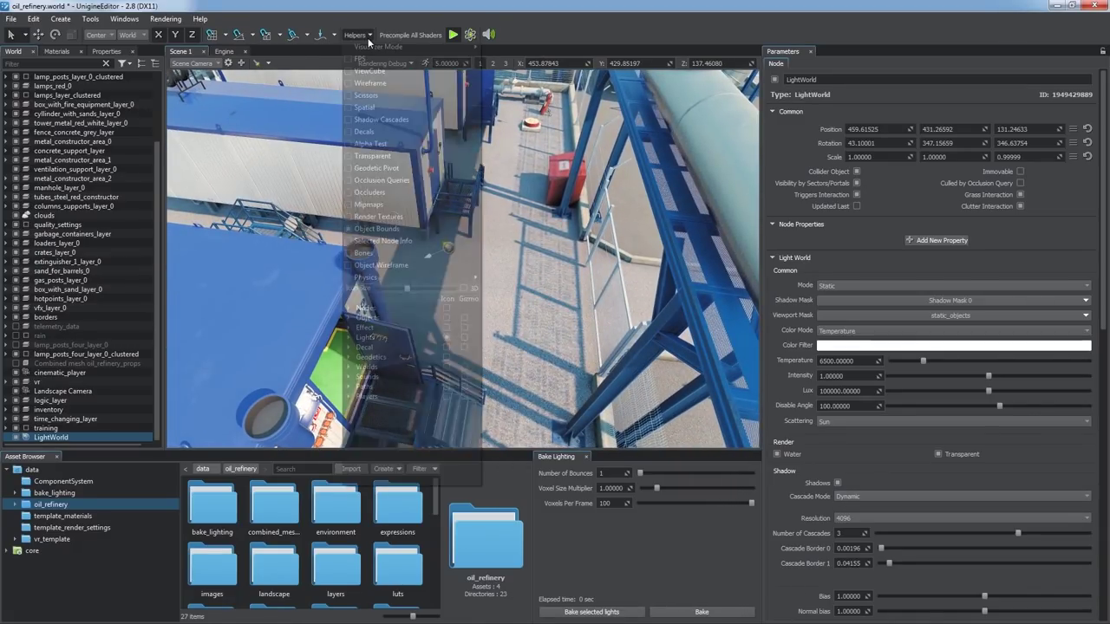
left_click(375, 119)
right_click_drag(408, 252, 694, 386)
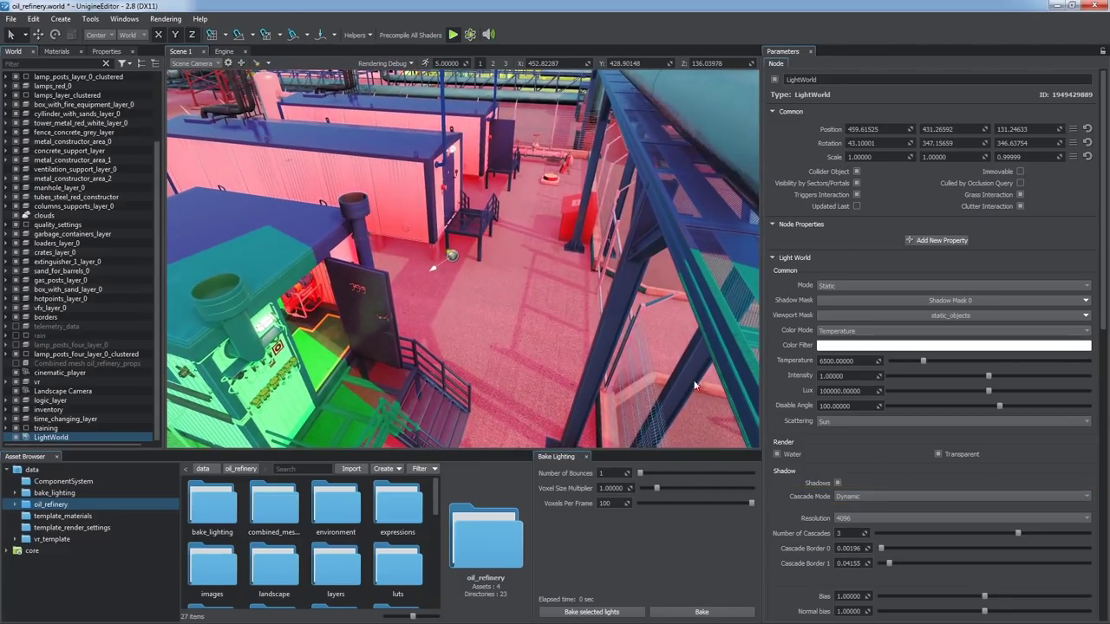
Set LightWorld's Cascade Border 0 to about 0.01.
left_click_drag(882, 550, 883, 550)
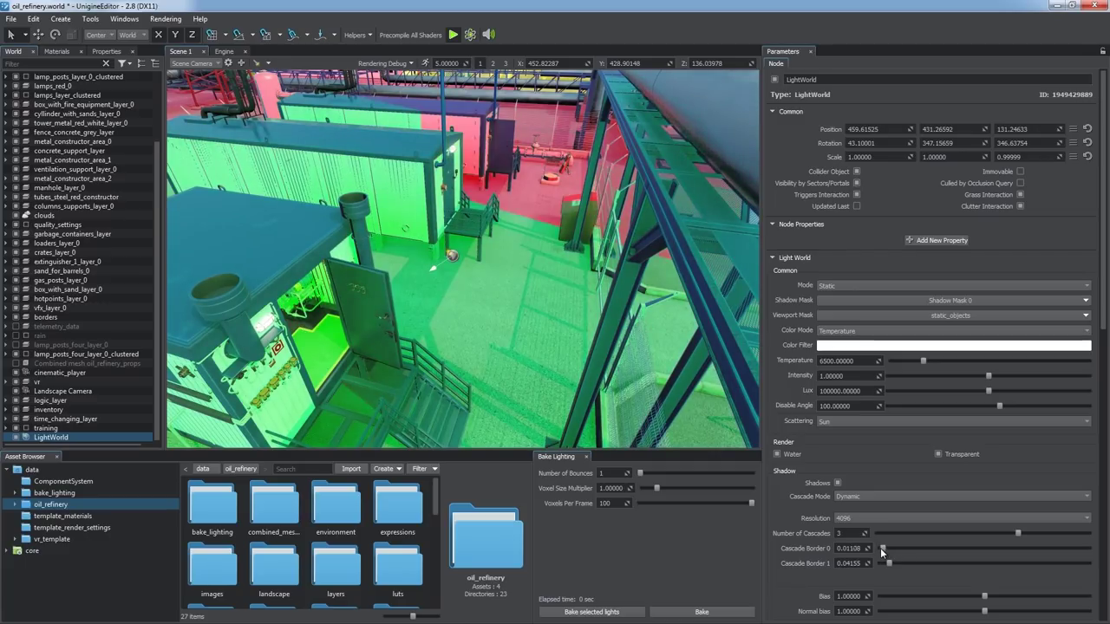
right_click_drag(500, 314, 501, 620)
key("s")
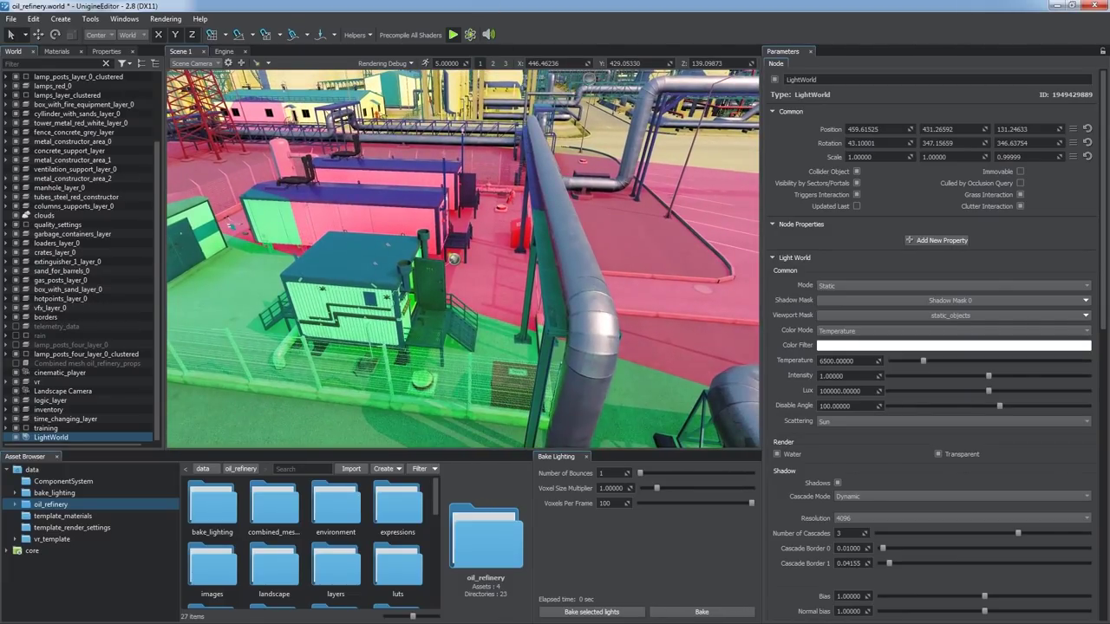
Set LightWorld's shadow cascade mode to Static.
right_click_drag(552, 289, 502, 343)
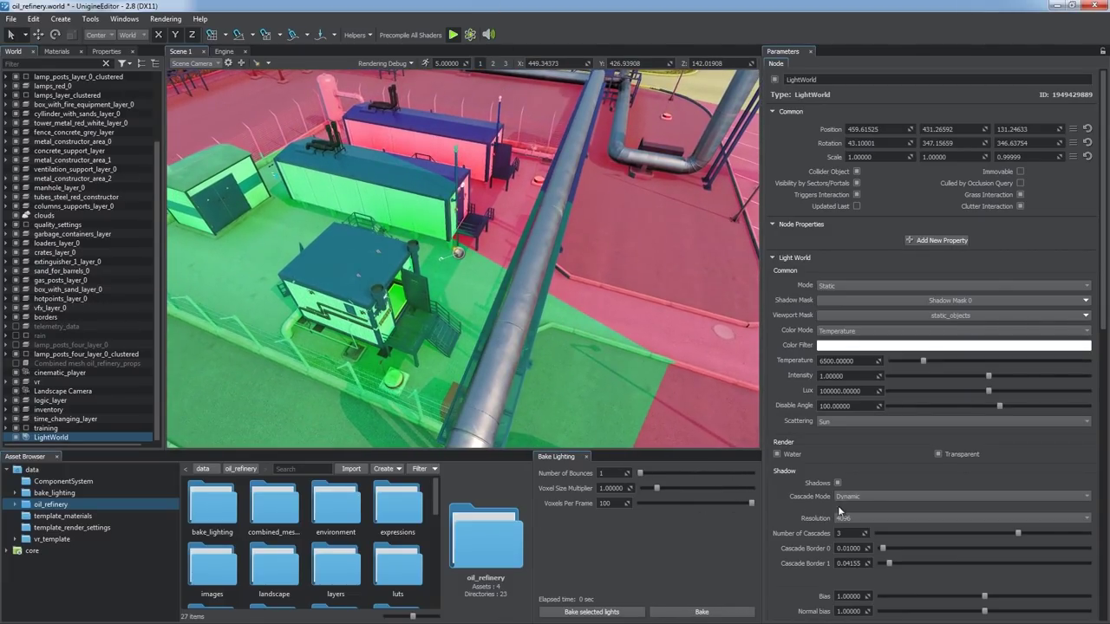
left_click(872, 497)
left_click(861, 512)
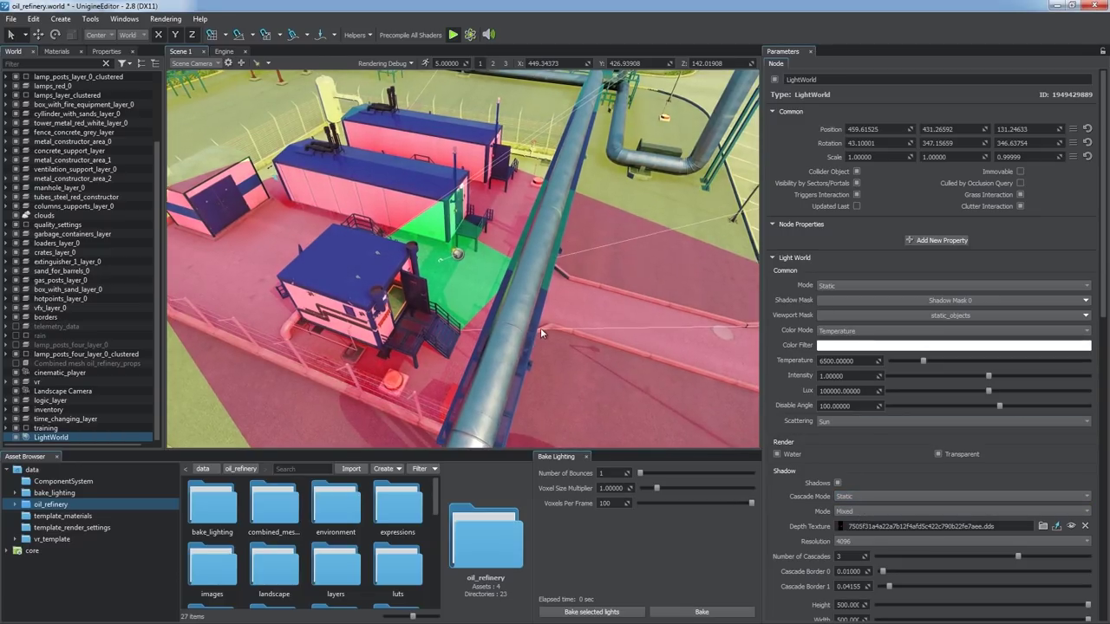
Reduce LightWorld's number of cascades to 2 and set Cascade Border 0 to about 0.05.
right_click_drag(540, 328, 551, 284)
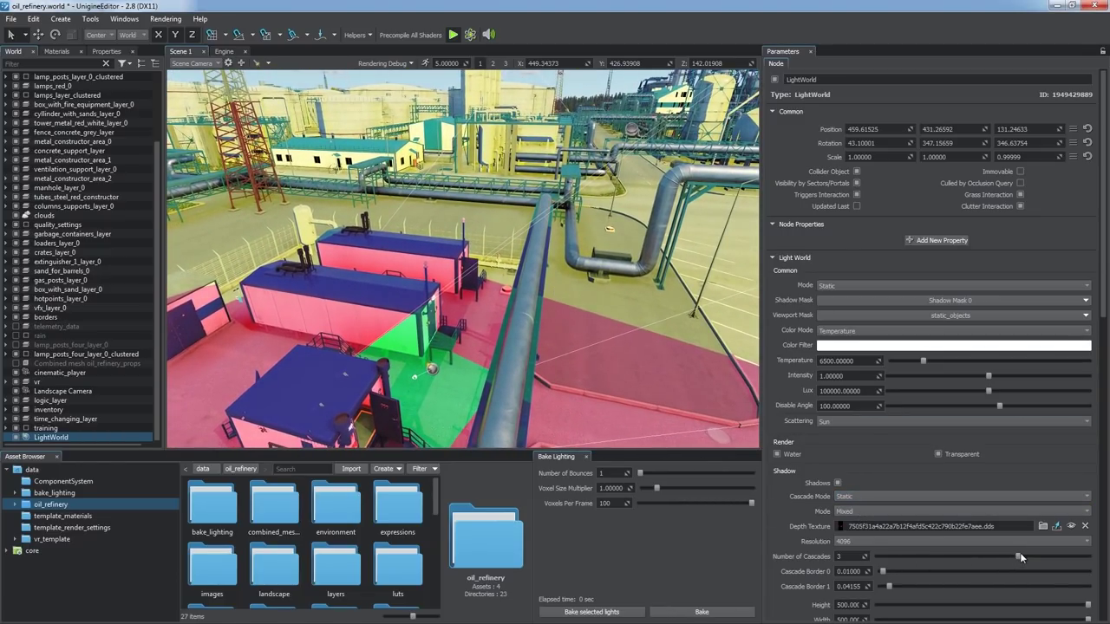
left_click_drag(1018, 556, 949, 556)
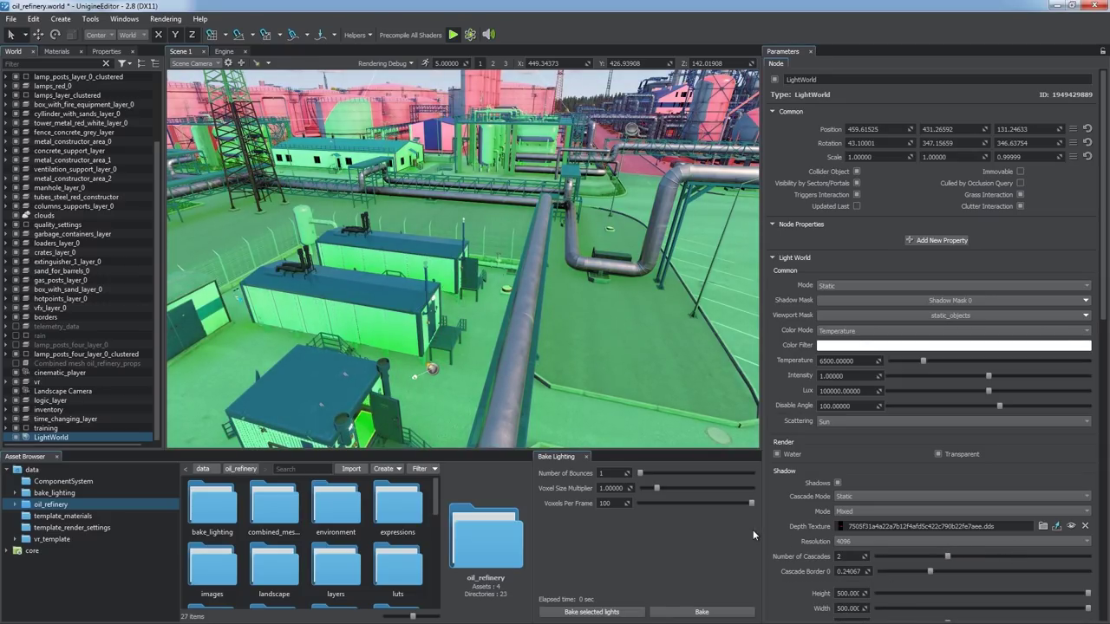
scroll(1104, 368, "down", 3)
left_click_drag(929, 414, 891, 413)
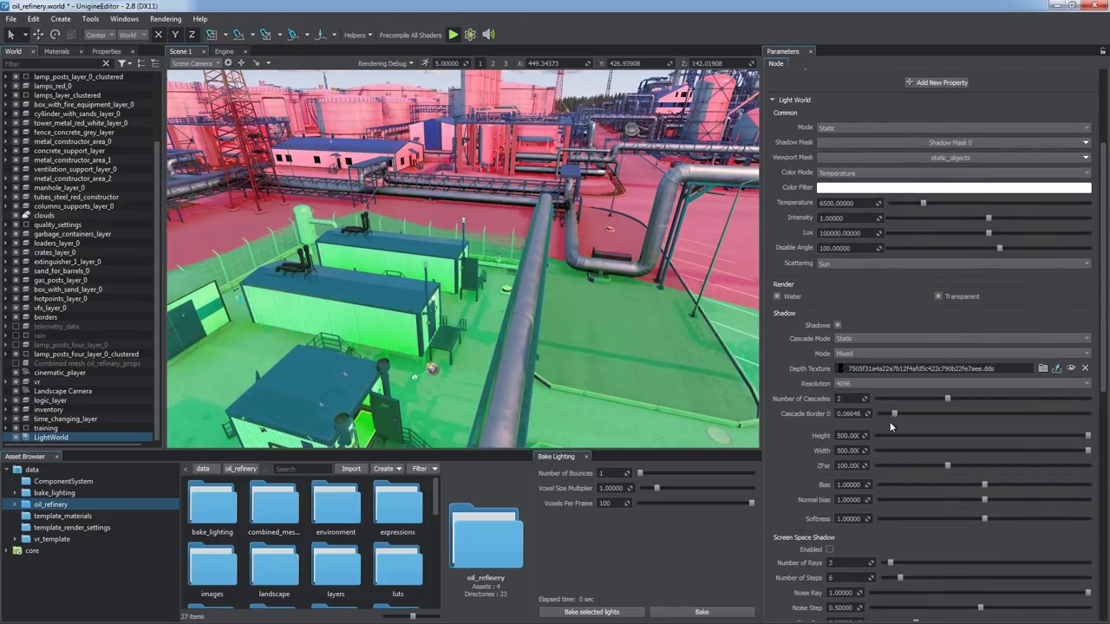
Move the LightWorld node across the ground toward the container buildings.
right_click_drag(544, 306, 512, 218)
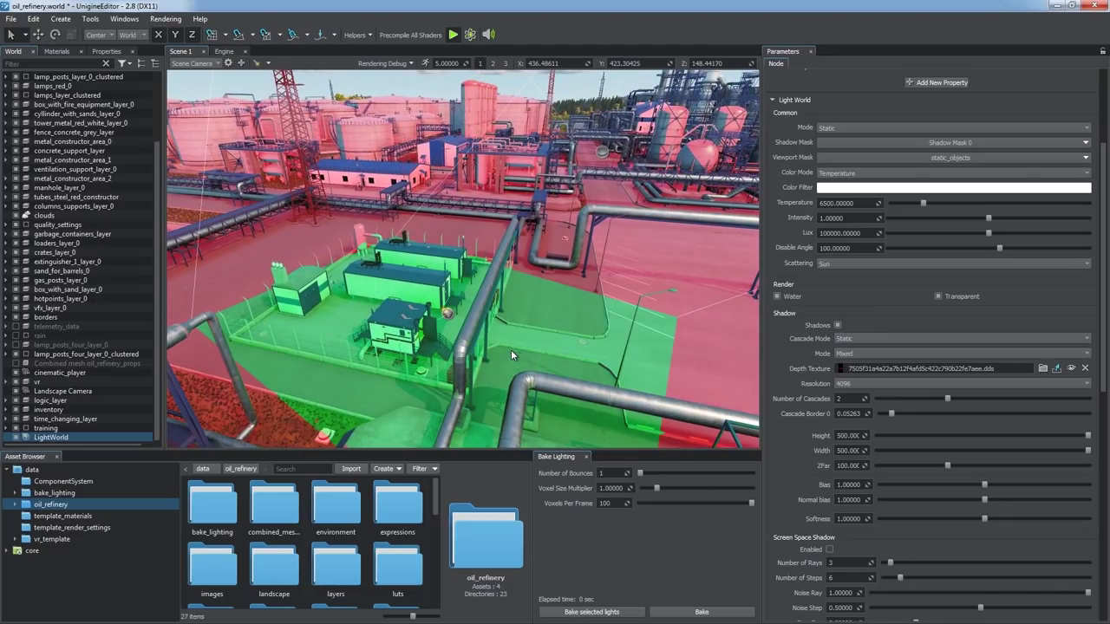
key("w")
left_click_drag(418, 284, 378, 253)
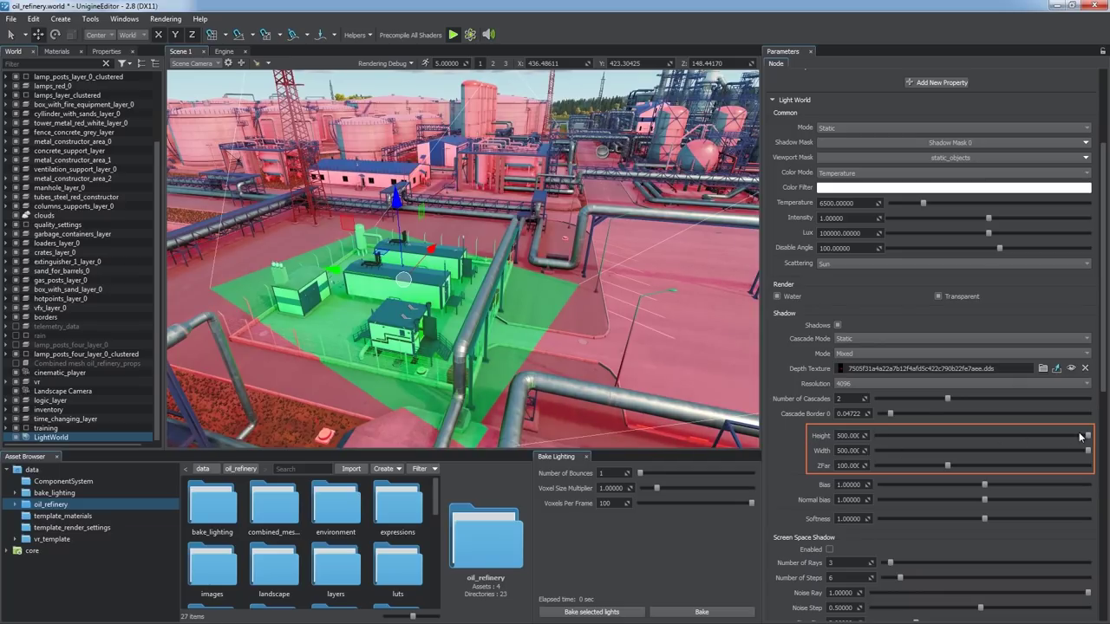
Set LightWorld's shadow height to about 209, width to 266 and ZFar to 172, with Cascade Border 0 at about 0.089.
left_click_drag(1087, 435, 969, 437)
mouse_move(1087, 449)
left_mouse_down()
mouse_move(932, 450)
mouse_move(990, 450)
mouse_move(913, 465)
mouse_move(998, 466)
left_mouse_up()
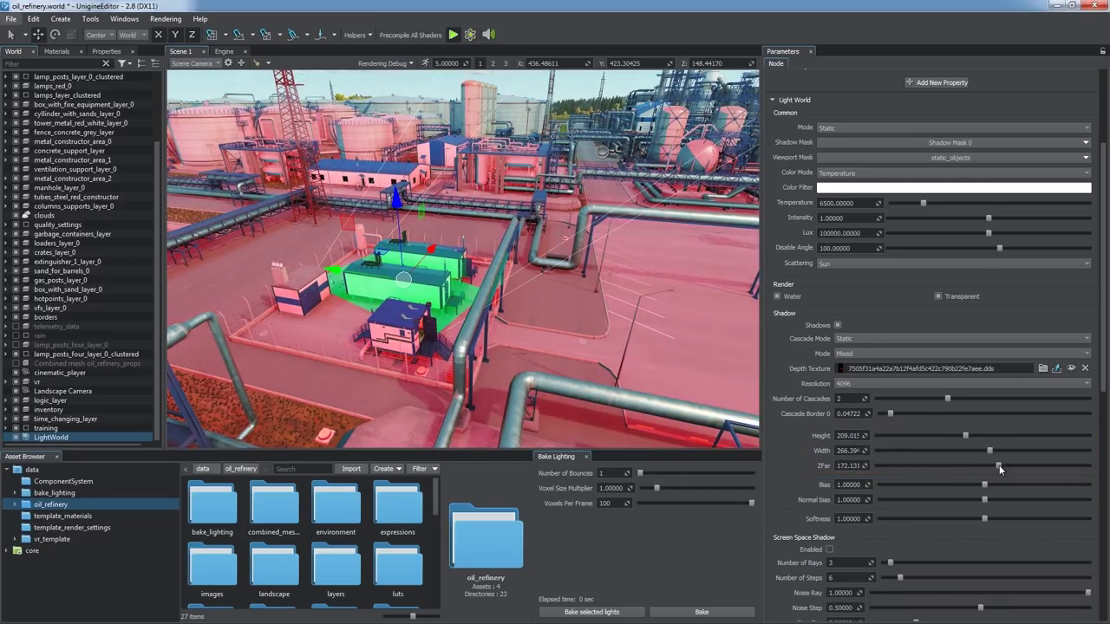
left_click_drag(889, 411, 897, 414)
right_click_drag(666, 375, 592, 389)
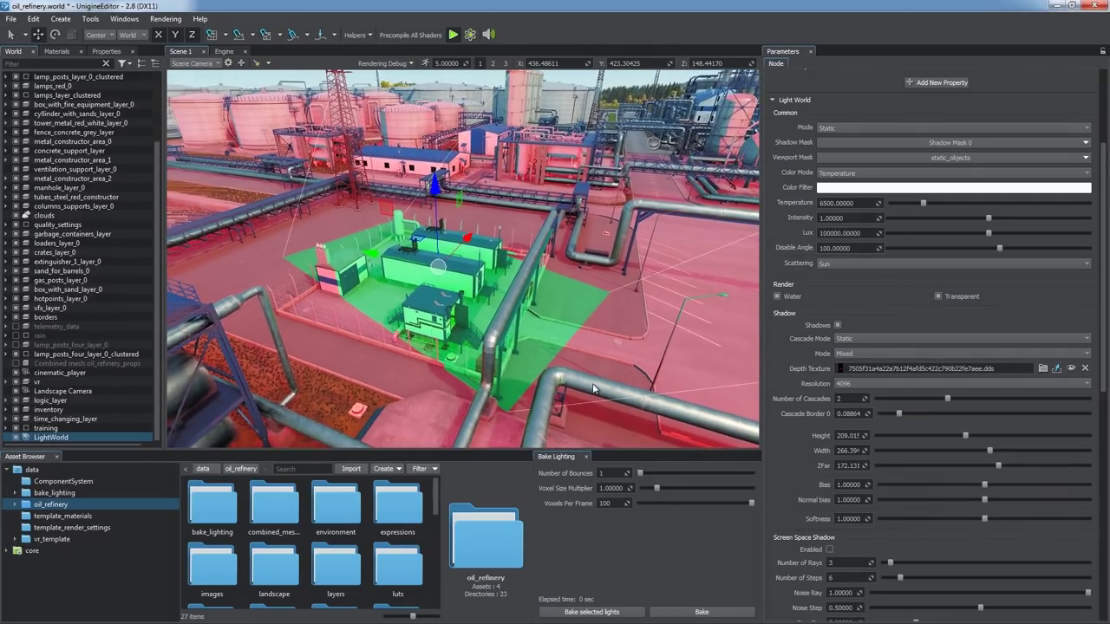
Turn off the Shadow Cascades visualization around the container buildings.
left_click(370, 37)
left_click(382, 119)
right_click_drag(512, 251, 579, 314)
Show the Shadow Cascades visualization over the whole refinery for the sun_static_day_ultra light.
scroll(540, 310, "down", 3)
key("w")
right_click_drag(581, 360, 950, 217)
key("w")
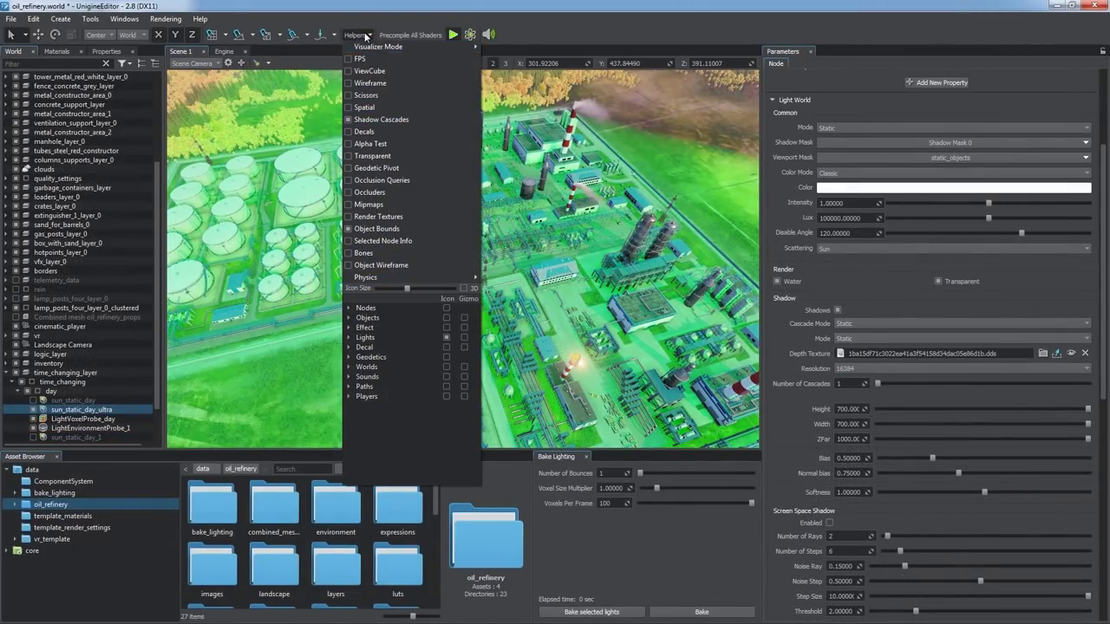
left_click(368, 122)
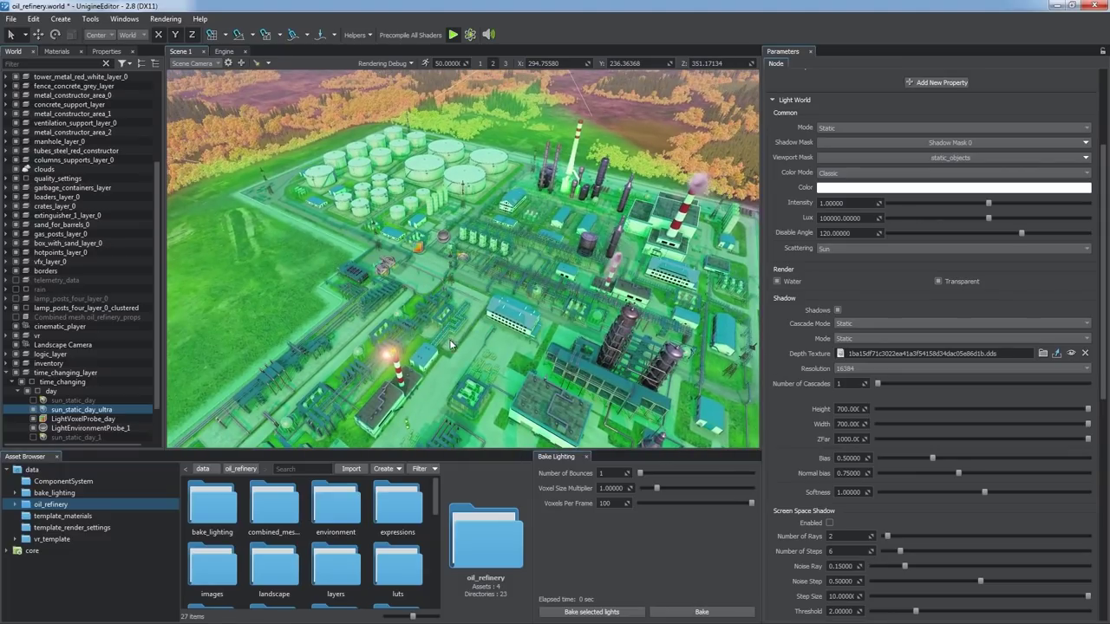
Check the shadow resolution options of sun_static_day_ultra and turn off the Shadow Cascades visualization.
left_click(867, 369)
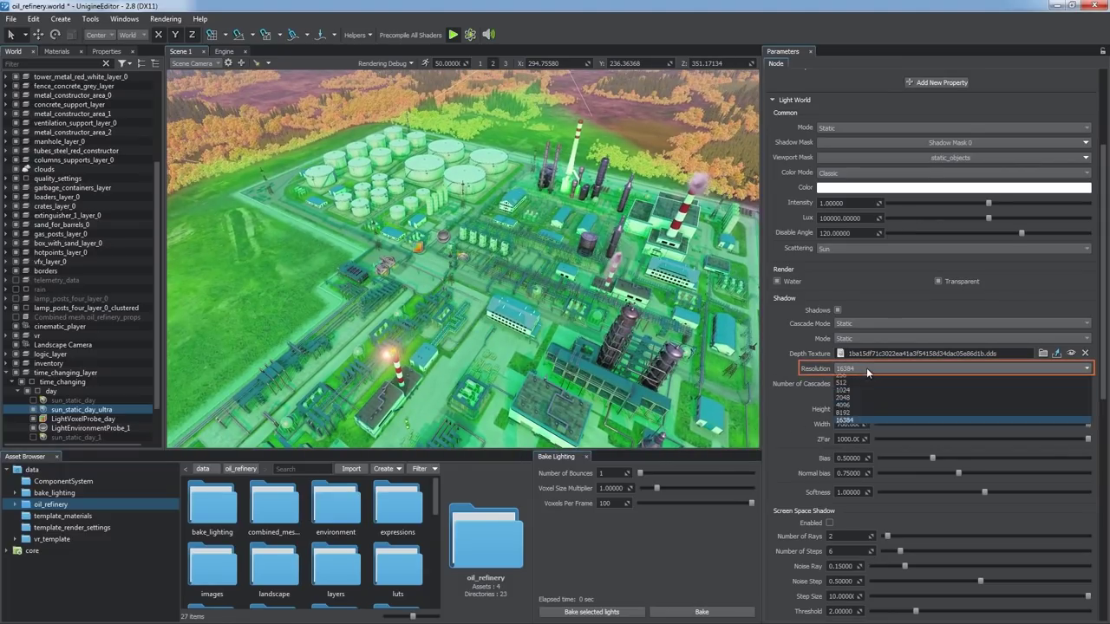
left_click(871, 371)
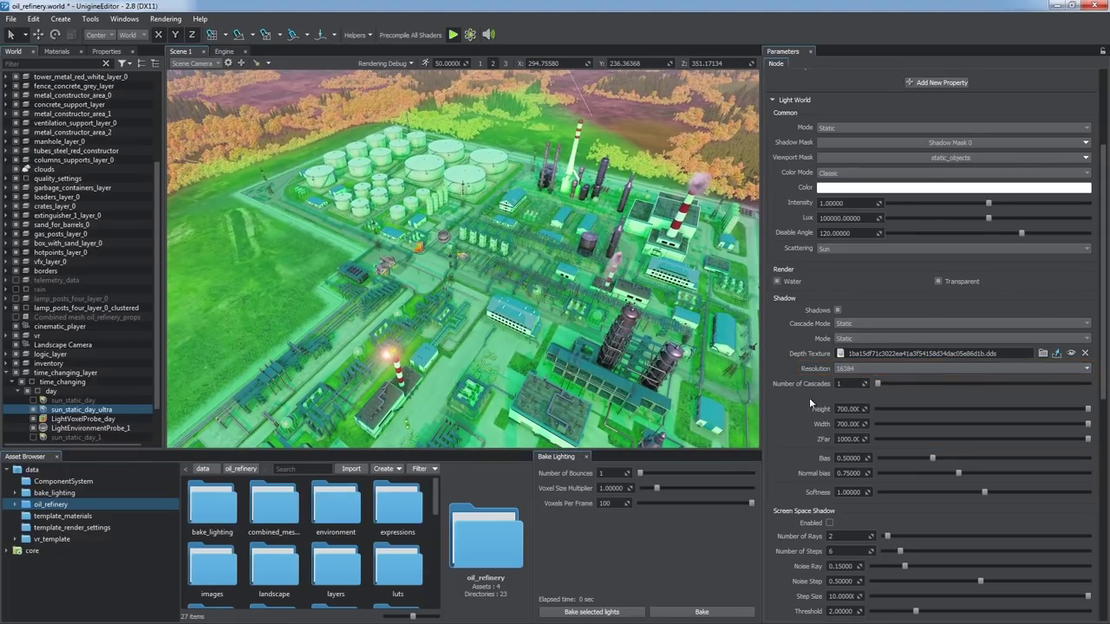
left_click_drag(426, 267, 607, 265, "alt")
left_click(356, 35)
left_click(381, 119)
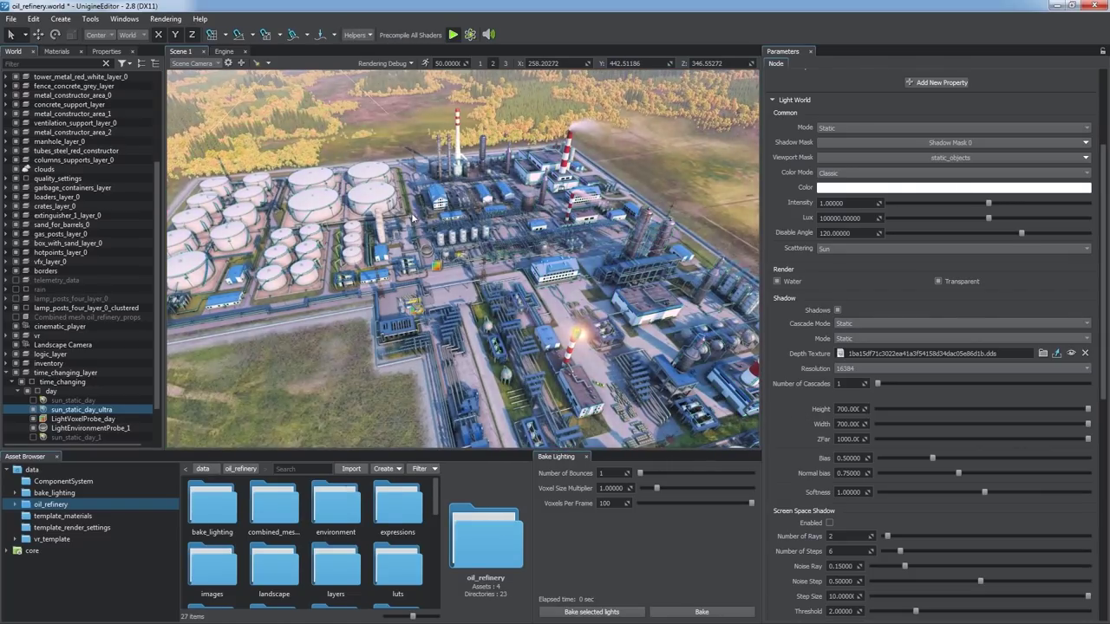
right_click_drag(493, 278, 565, 457, "alt")
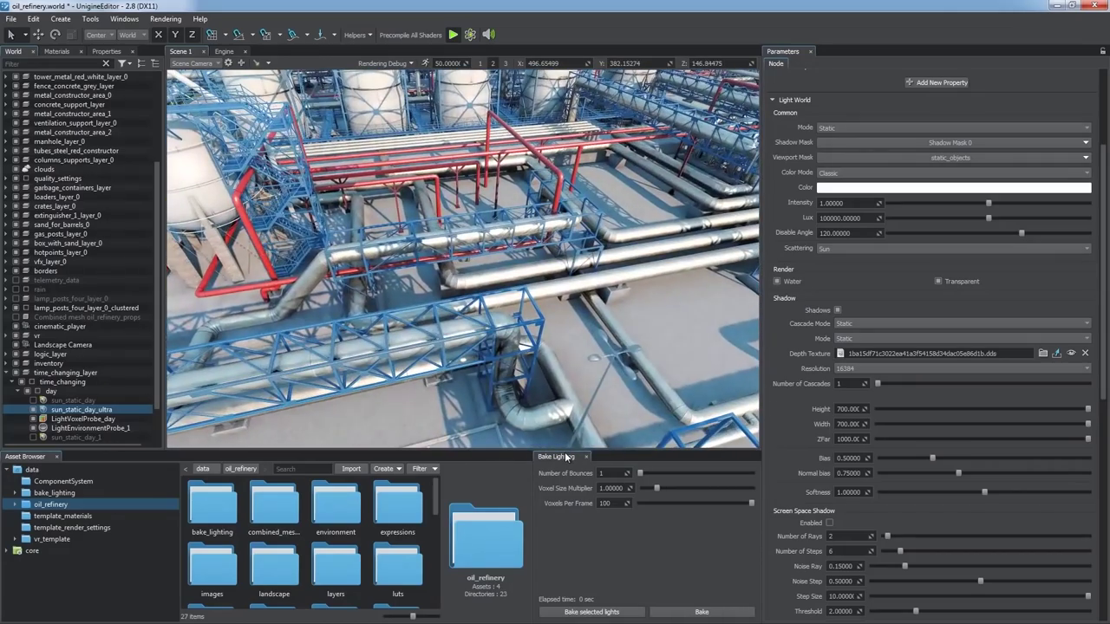
right_click_drag(584, 307, 134, 246)
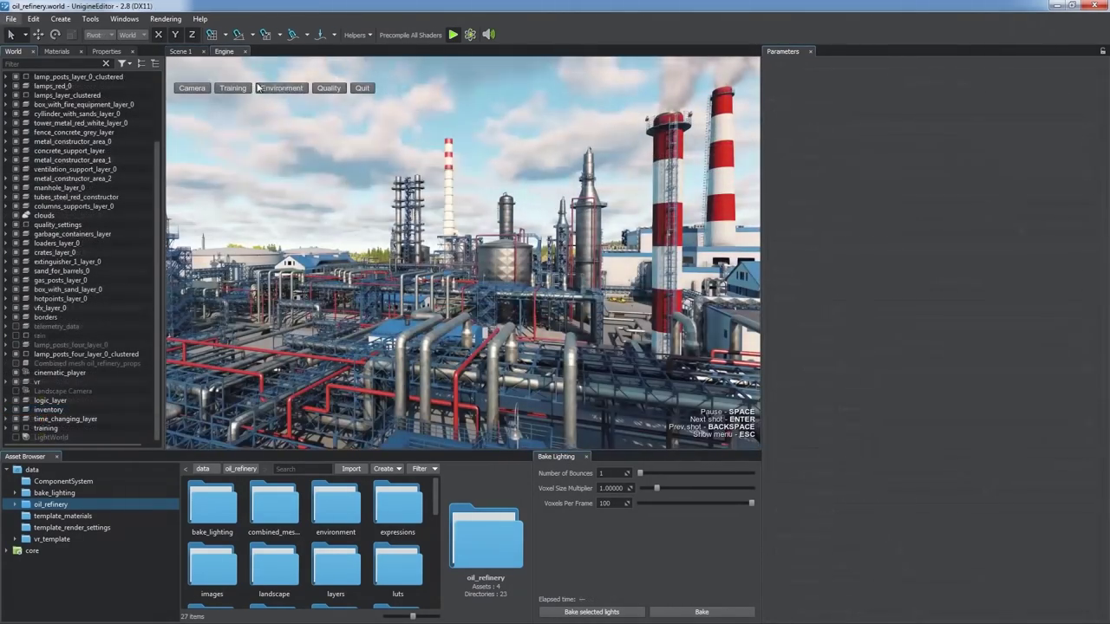
Set the Time of Day in the running refinery demo's environment settings to night.
left_click(282, 88)
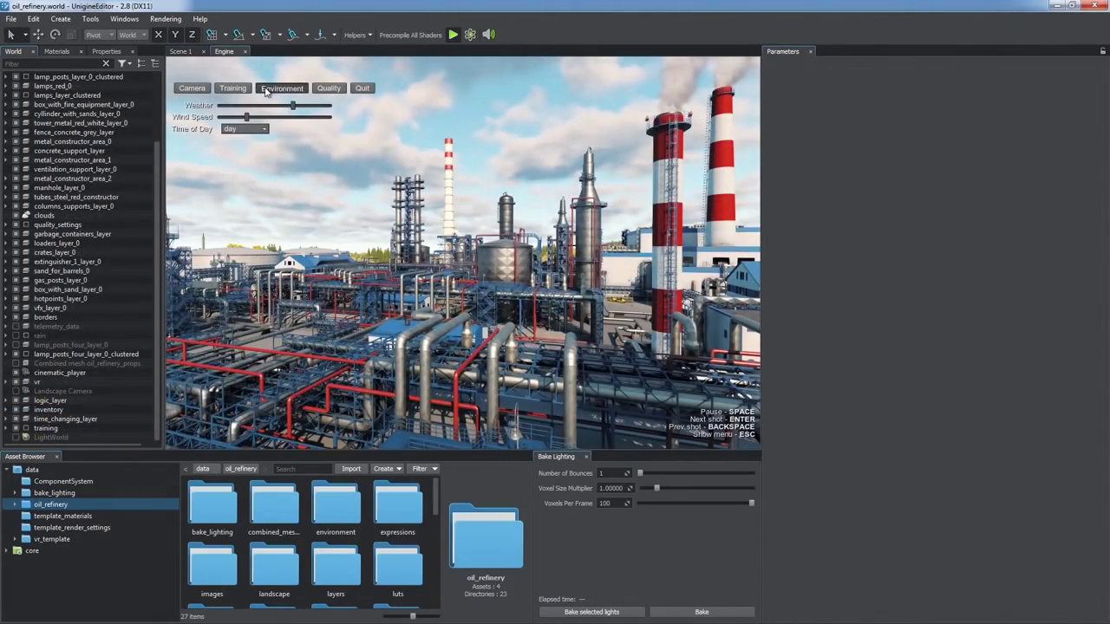
left_click(251, 130)
left_click(248, 163)
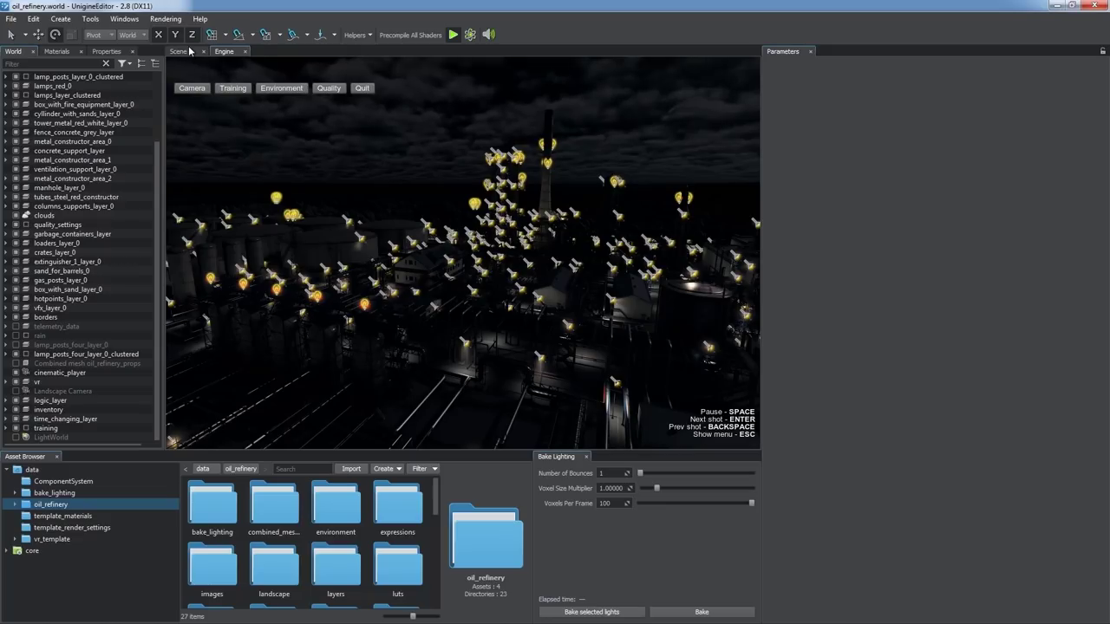
Display the Generic performance profiler over the night refinery in the Scene 1 view.
left_click(185, 52)
left_click(97, 19)
mouse_move(124, 116)
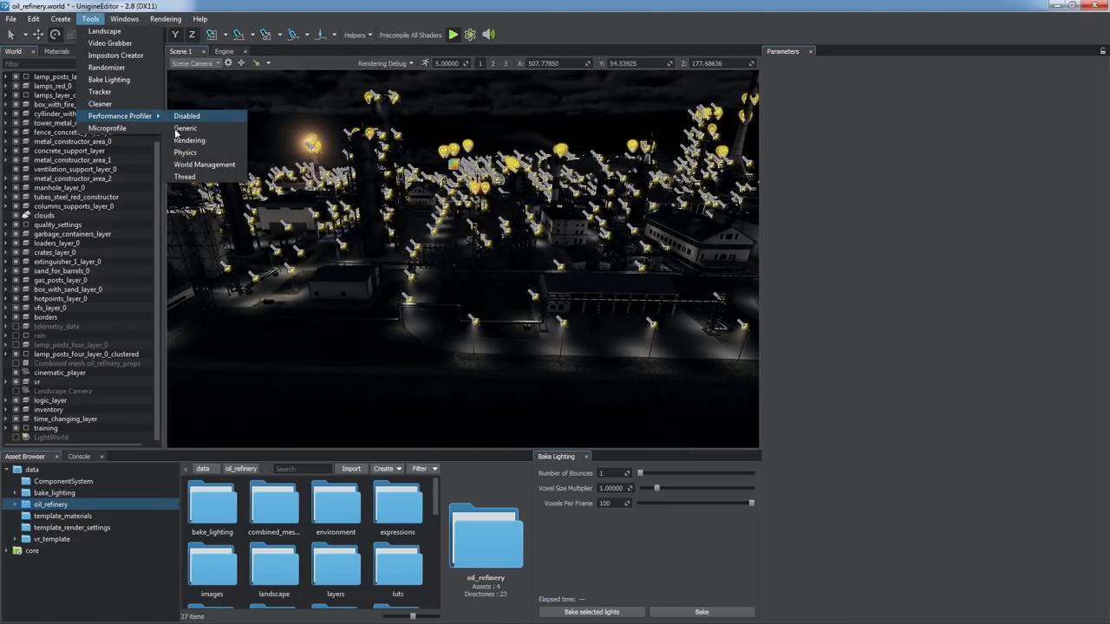
left_click(177, 130)
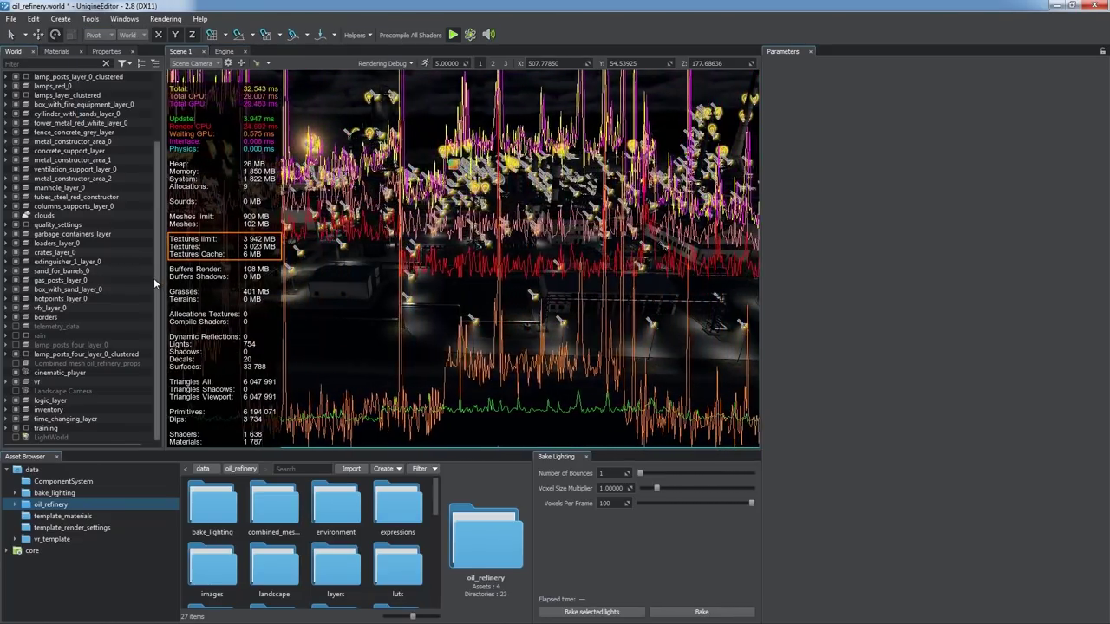